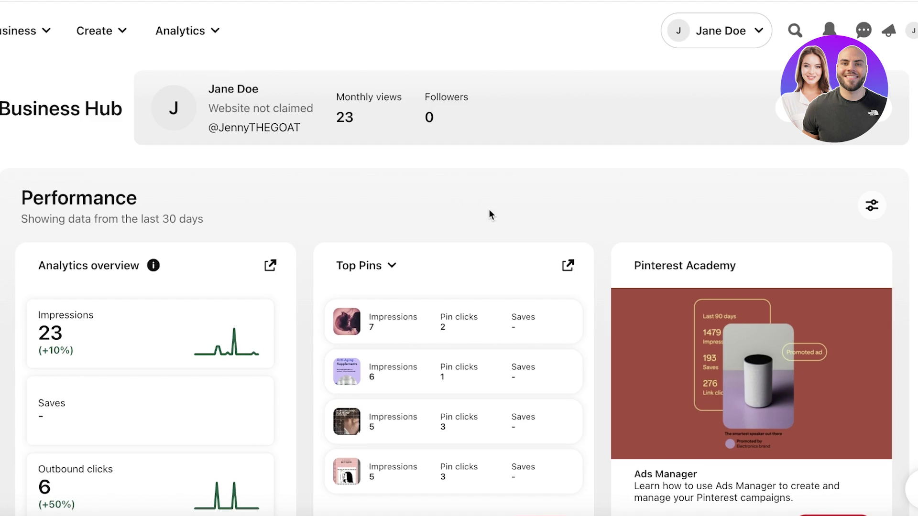
left_click(677, 41)
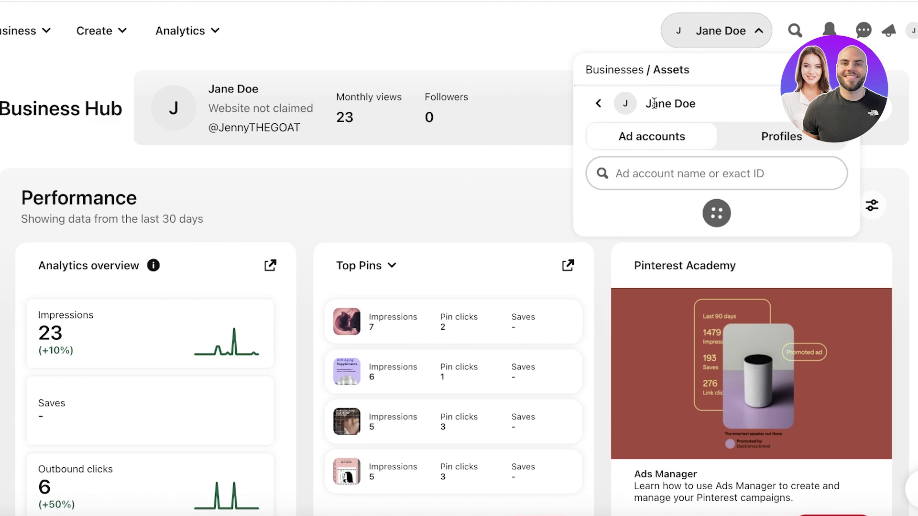
scroll(479, 178, "down", 2)
scroll(369, 219, "down", 5)
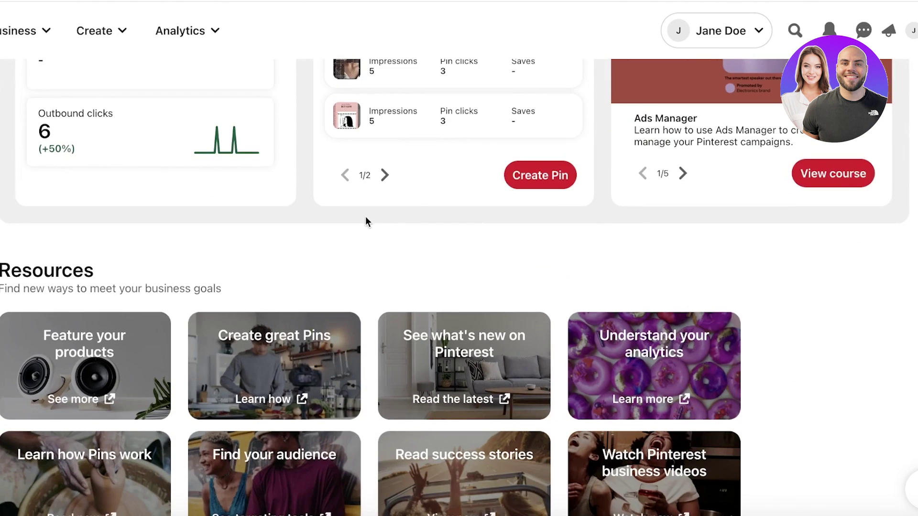
scroll(254, 228, "up", 7)
scroll(401, 133, "down", 1)
scroll(401, 133, "down", 2)
scroll(346, 227, "up", 3)
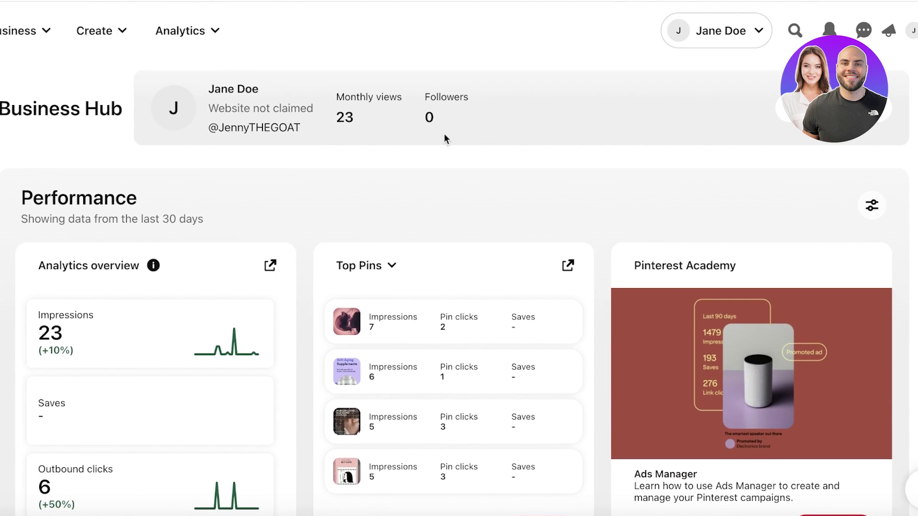
scroll(707, 117, "down", 3)
scroll(765, 96, "up", 3)
View the account's own profile page and return to the Business Hub
left_click(834, 77)
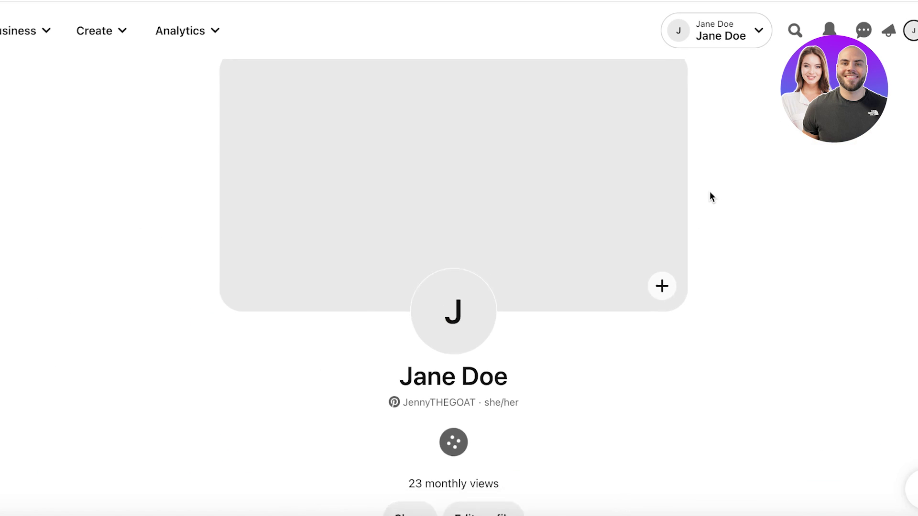
scroll(455, 143, "down", 1)
scroll(452, 146, "down", 1)
key("alt+Left")
Review the Analytics overview, Top Pins and Pinterest Academy cards and the Resources section below them
scroll(217, 137, "down", 2)
scroll(200, 160, "up", 2)
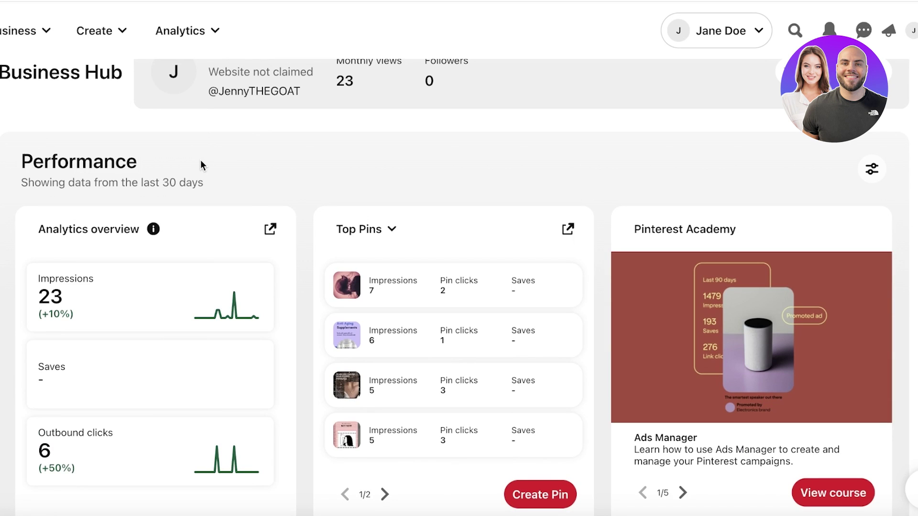
scroll(187, 179, "down", 1)
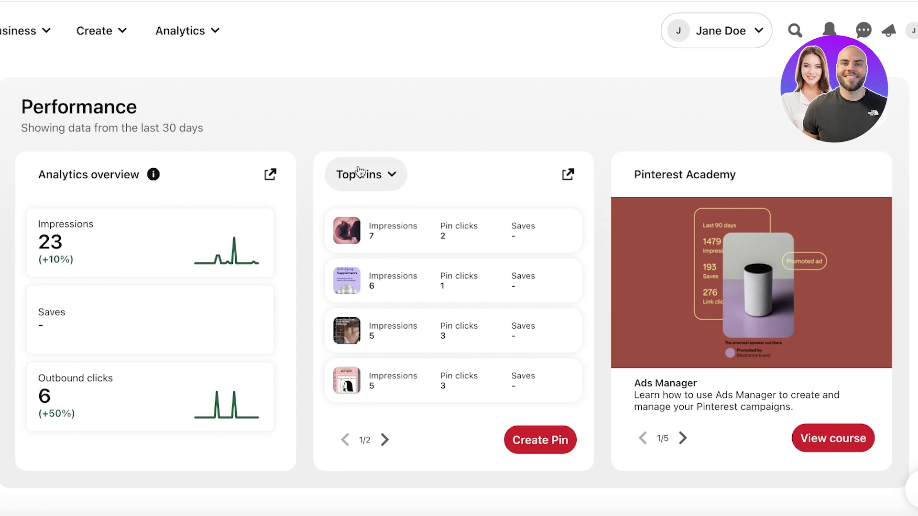
mouse_move(337, 376)
scroll(337, 377, "down", 9)
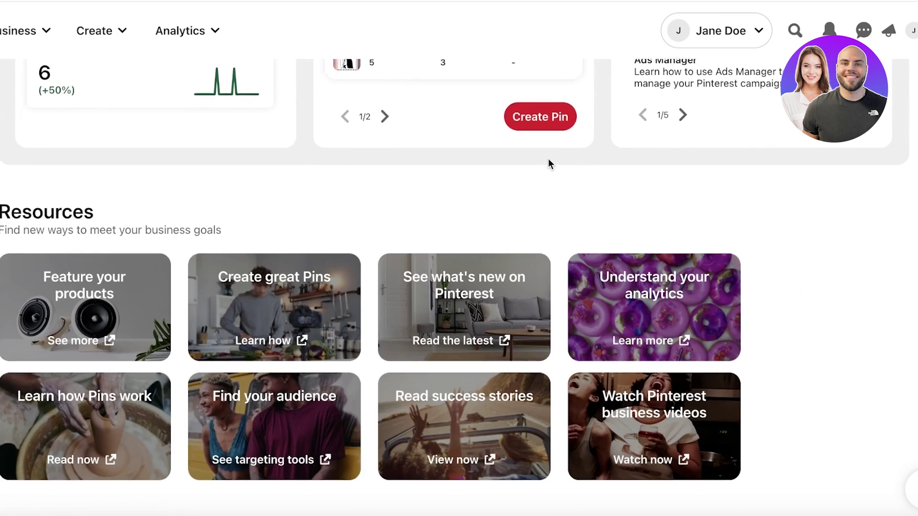
scroll(791, 140, "up", 10)
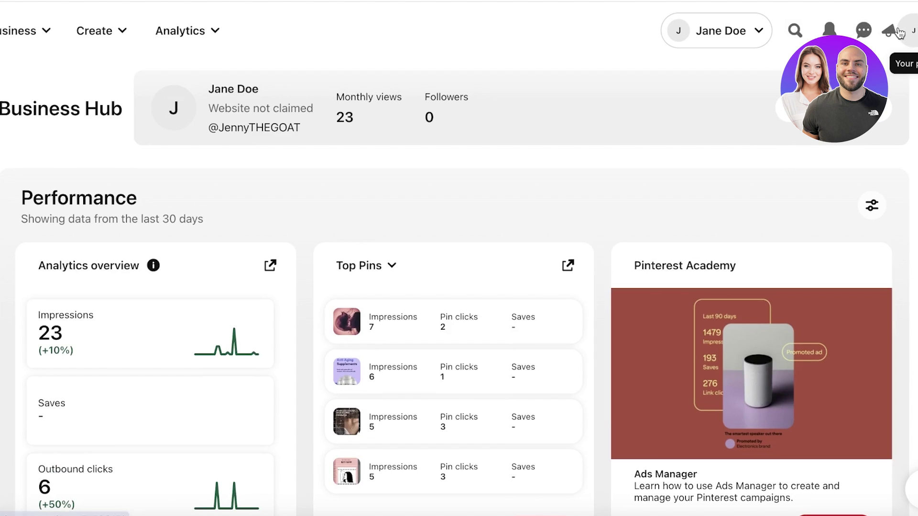
Look through the Analytics, Create and Business options and reopen the Business hub
left_click(198, 43)
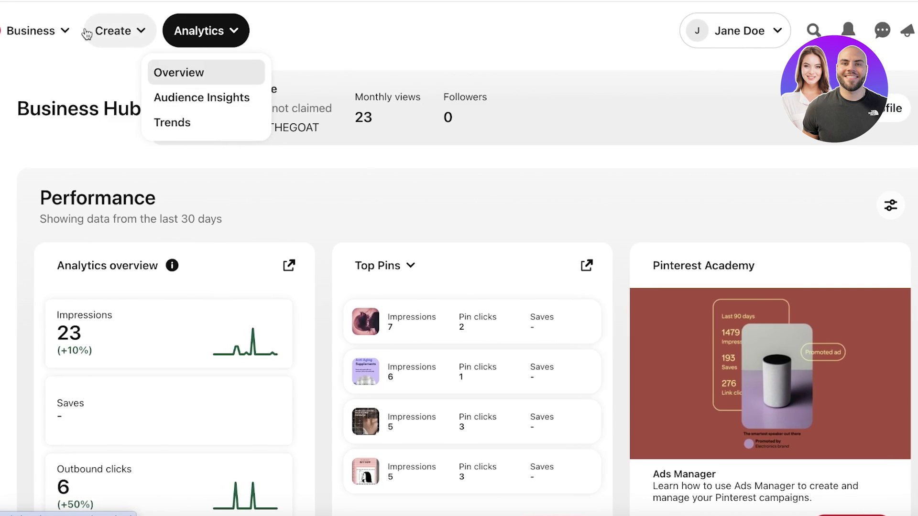
left_click(101, 31)
left_click(59, 42)
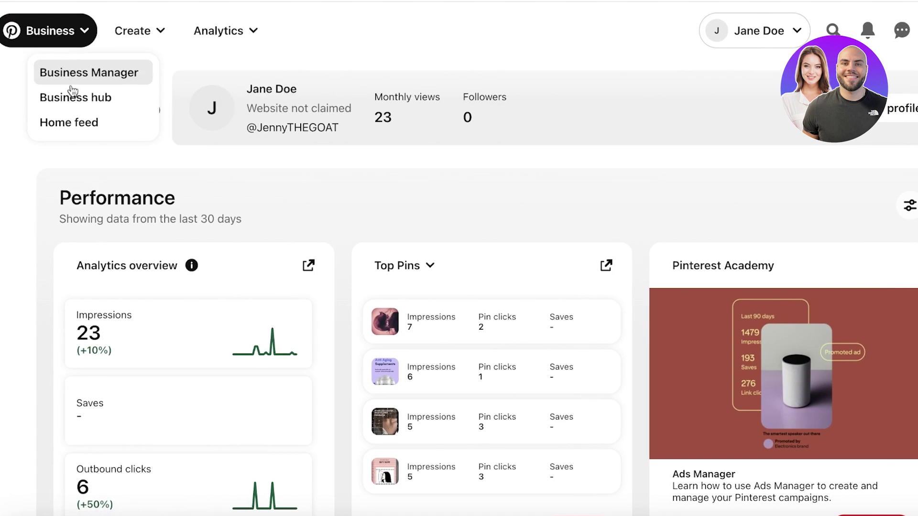
left_click(85, 102)
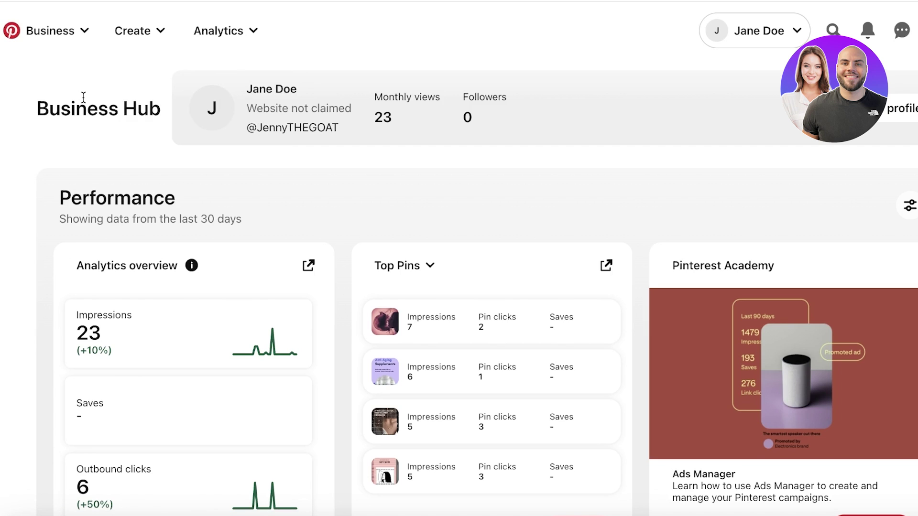
scroll(81, 98, "down", 2)
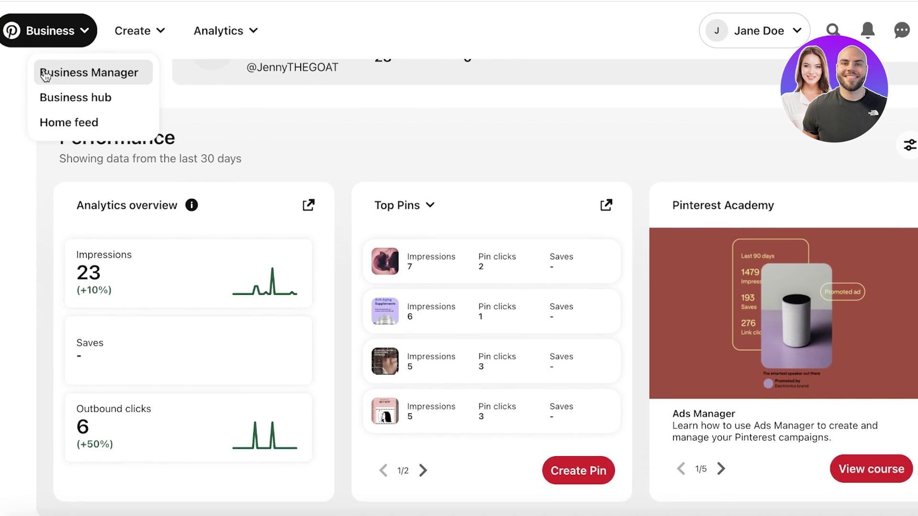
Log out of the current business account
left_click(759, 31)
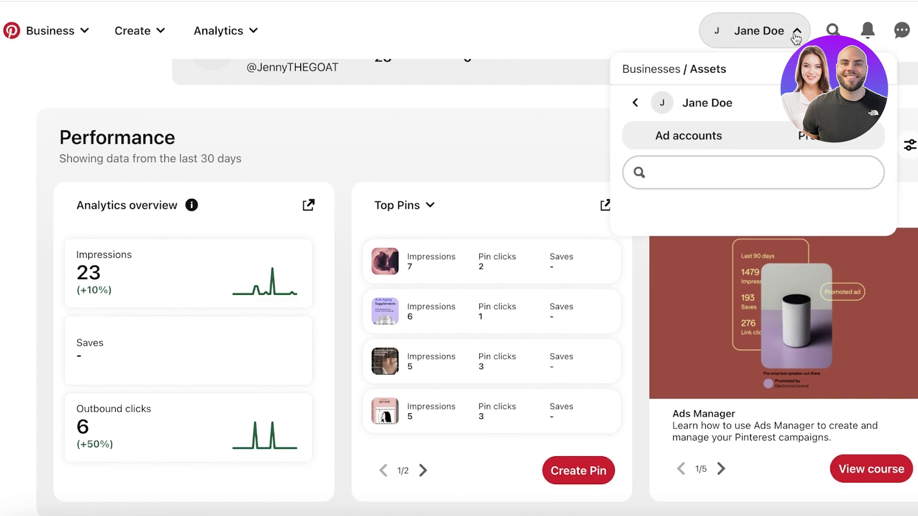
left_click(754, 216)
left_click(916, 30)
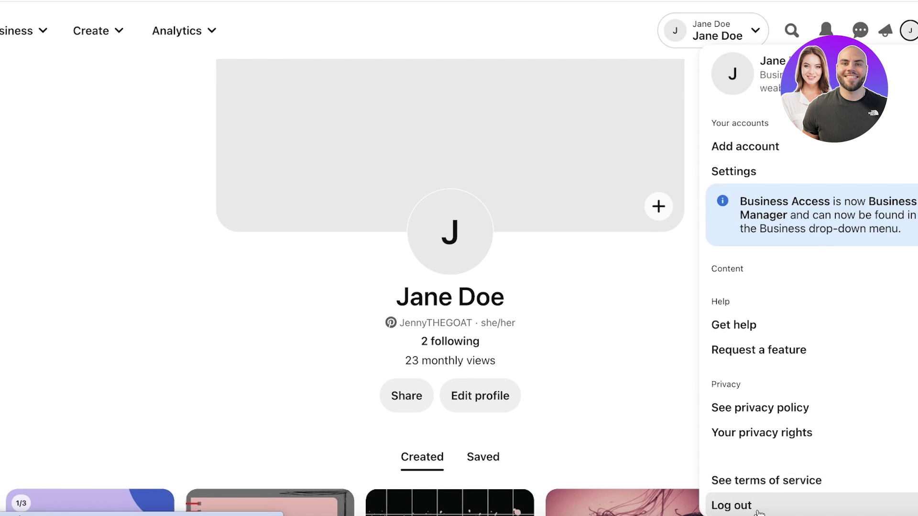
left_click(757, 511)
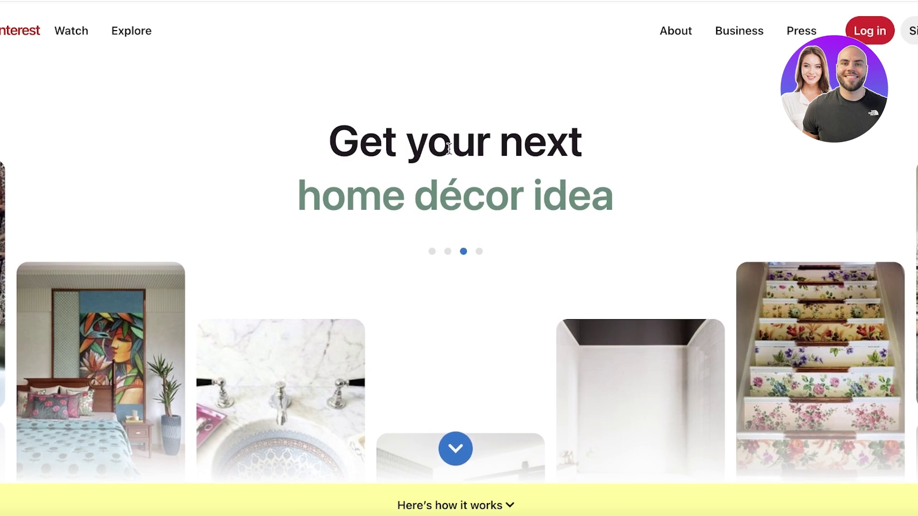
Open the Pinterest Business site and read through its landing page about free business accounts
left_click(716, 29)
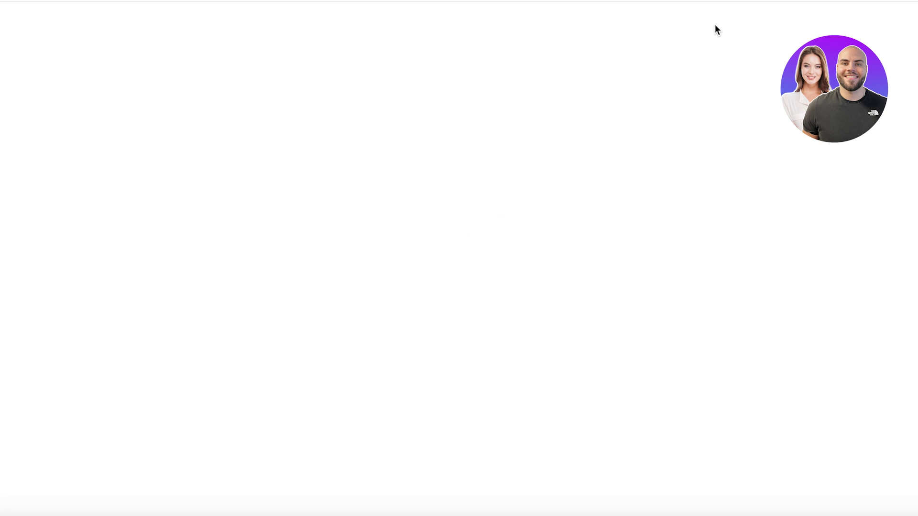
mouse_move(616, 32)
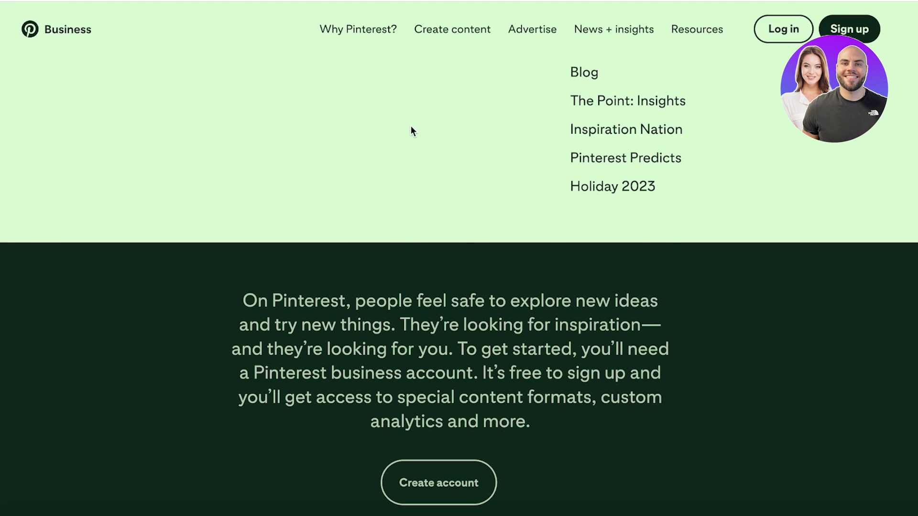
scroll(400, 128, "down", 8)
scroll(402, 130, "up", 5)
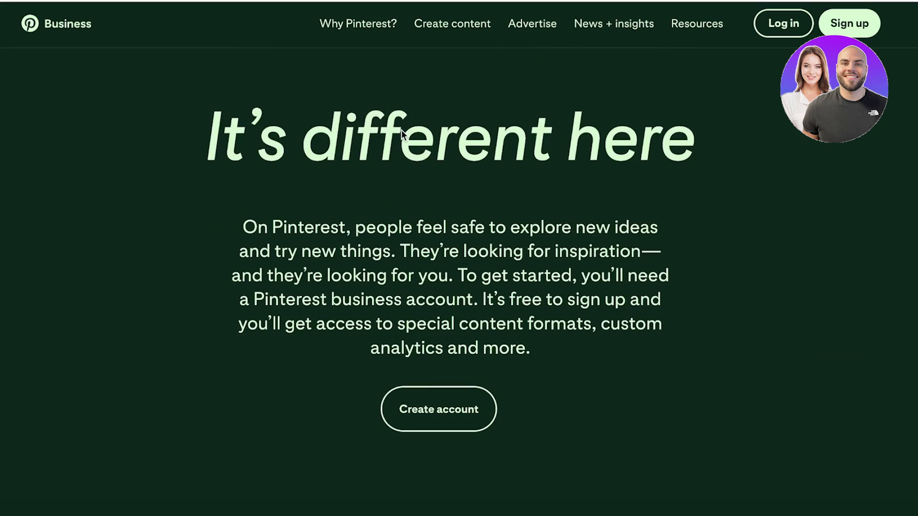
scroll(401, 137, "down", 8)
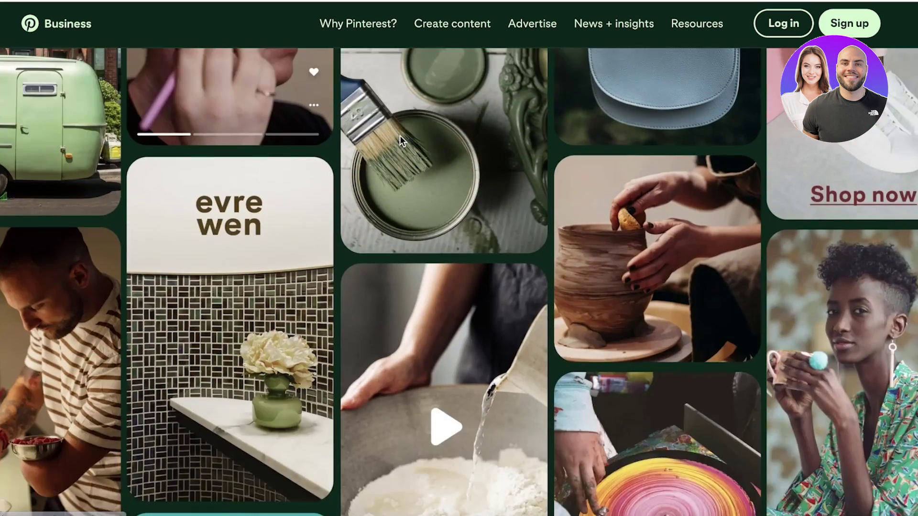
scroll(401, 140, "down", 10)
scroll(400, 137, "down", 4)
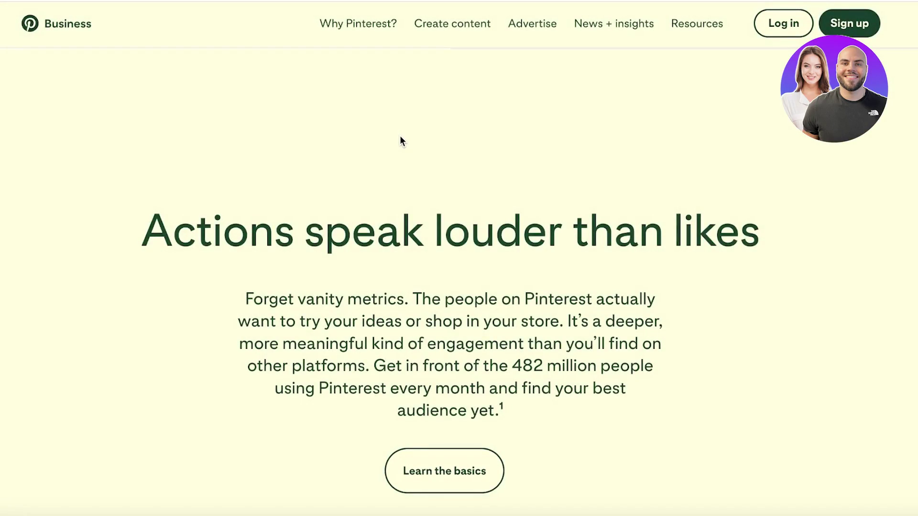
scroll(400, 136, "down", 20)
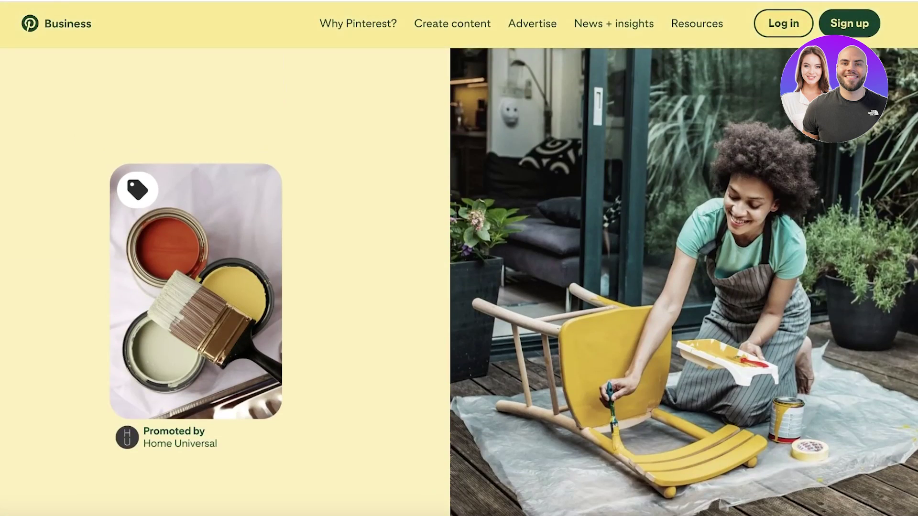
Open the business sign-up form and fill in the email address and account password
left_click(856, 30)
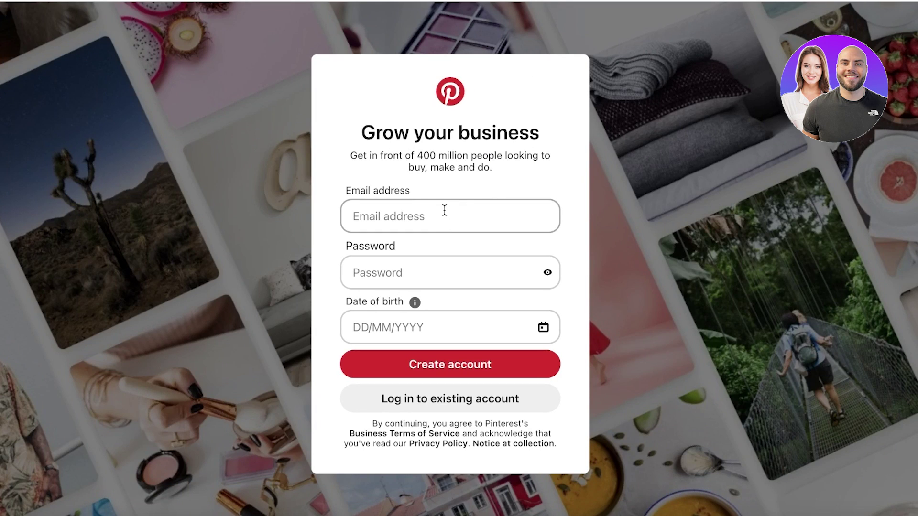
left_click(445, 210)
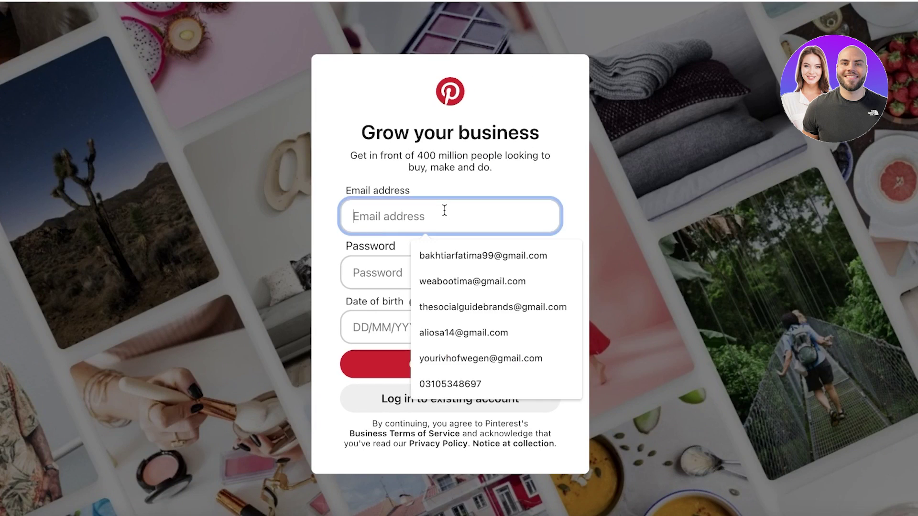
left_click(467, 260)
left_click(468, 272)
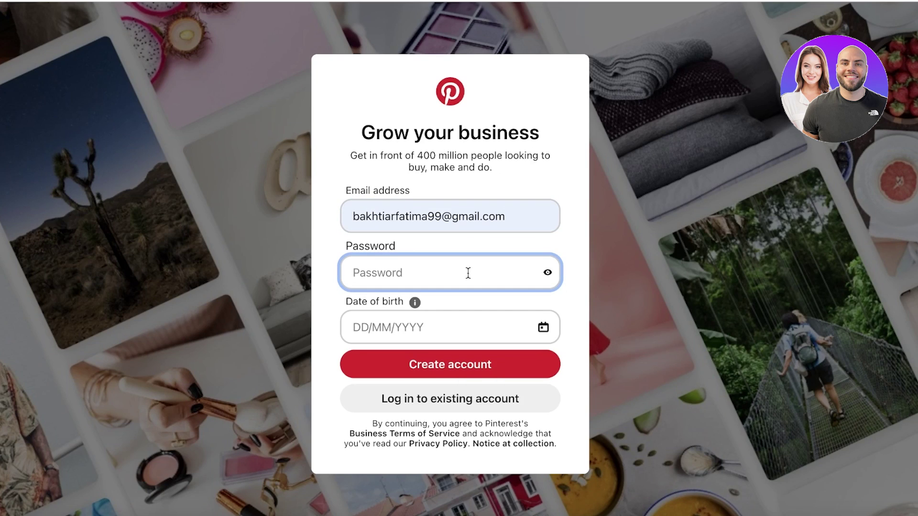
type("••")
Set the date of birth with a valid year and try to create the business account
left_click(417, 320)
left_click(420, 90)
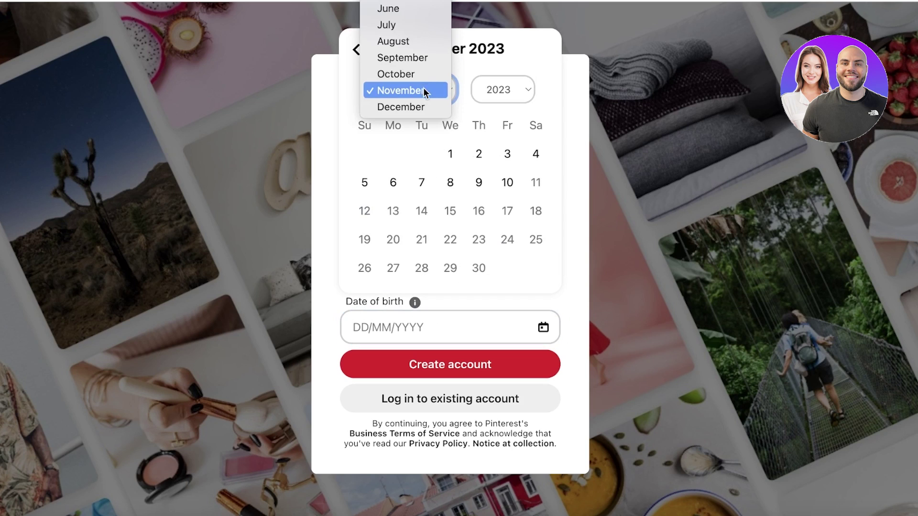
left_click(406, 9)
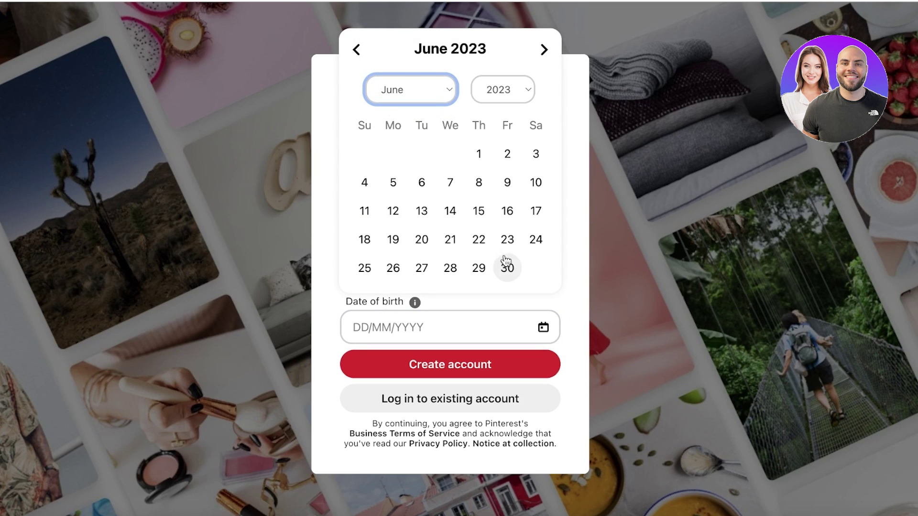
left_click(393, 268)
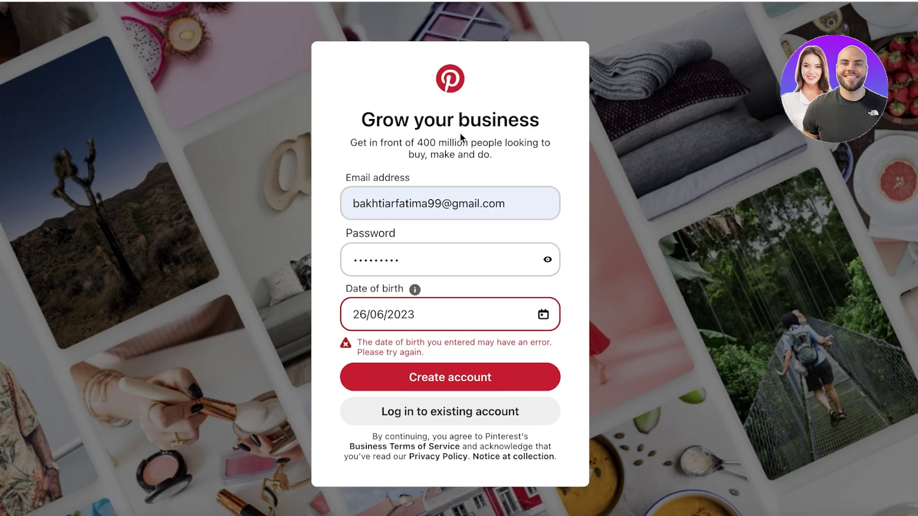
left_click(409, 306)
left_click(500, 48)
left_click(495, 234)
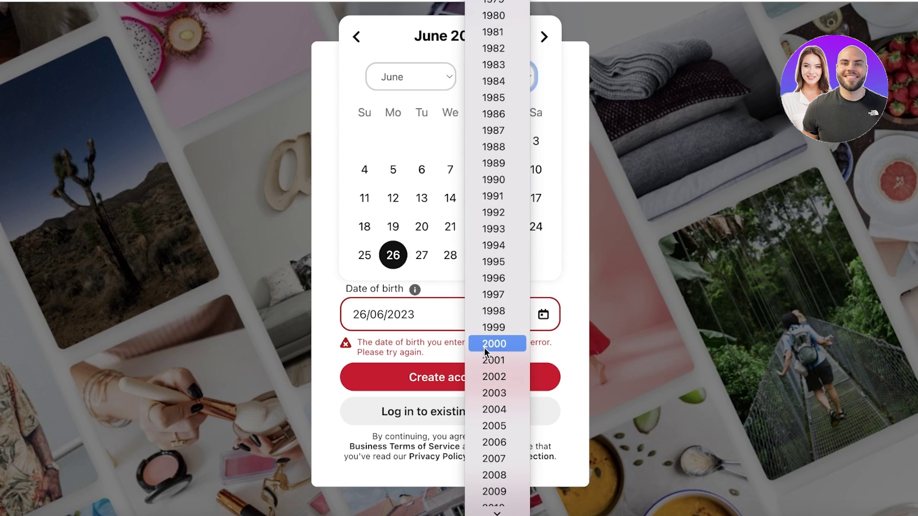
left_click(484, 348)
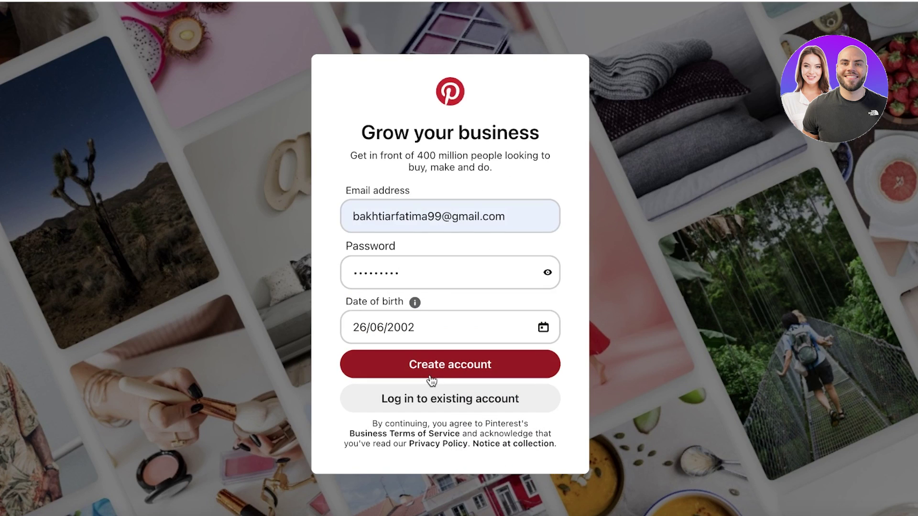
left_click(428, 364)
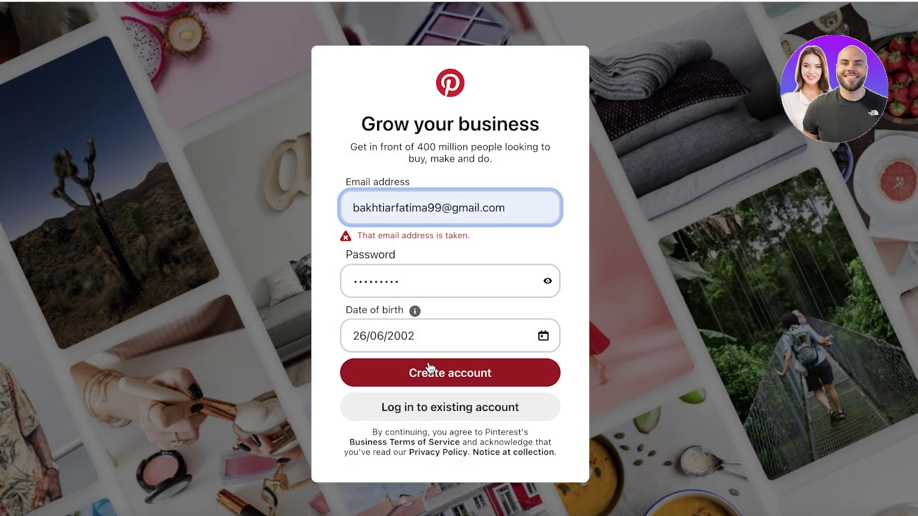
Replace the sign-up email with another saved address and try to create the account again
triple_click(354, 207)
type("weaboo")
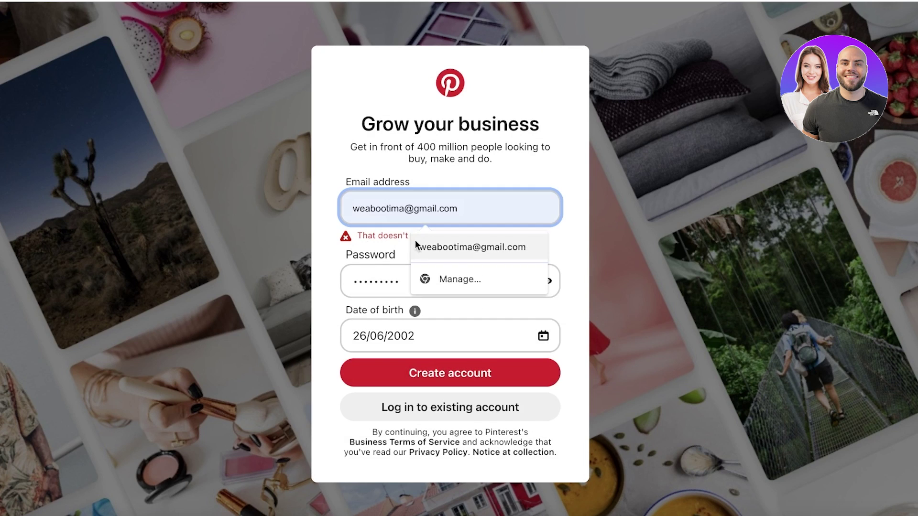
left_click(441, 245)
left_click(435, 375)
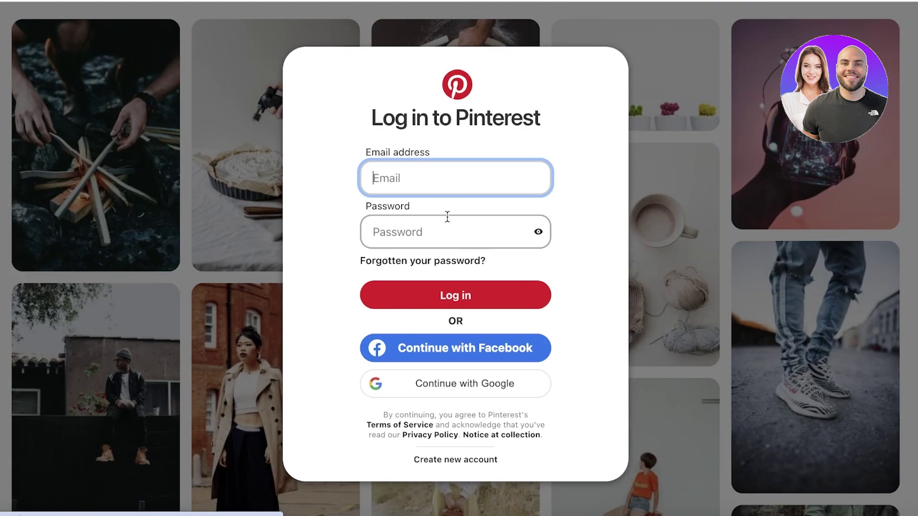
Log in to the existing account with its email and password, and continue with the free business account
left_click(443, 185)
left_click(474, 234)
left_click(471, 233)
type("•")
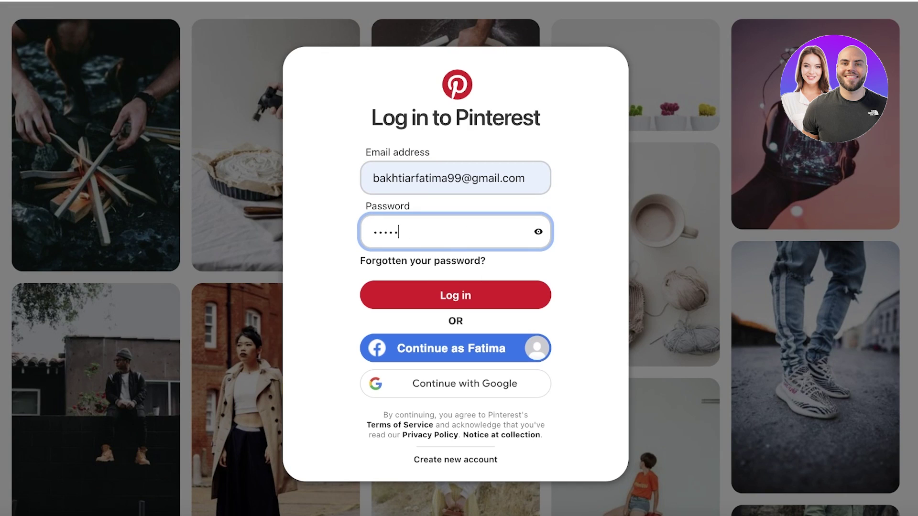
type("•••••••")
key("Return")
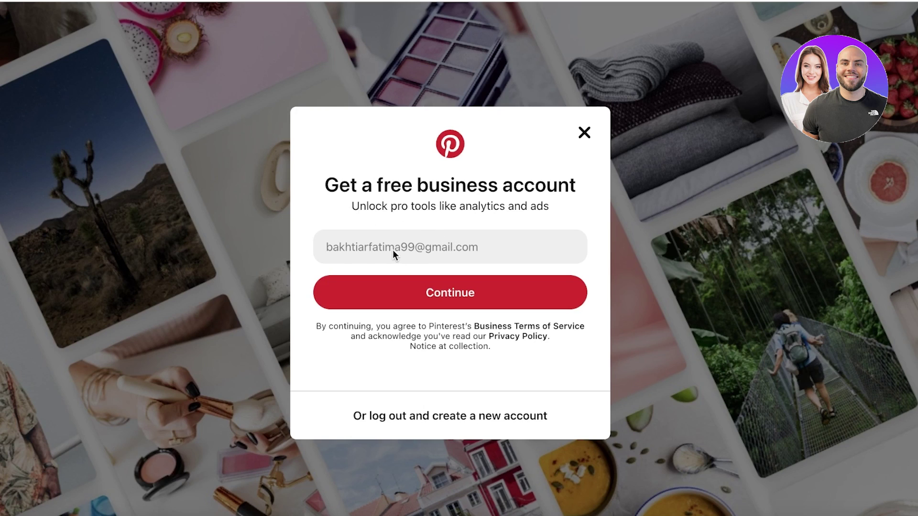
left_click(450, 292)
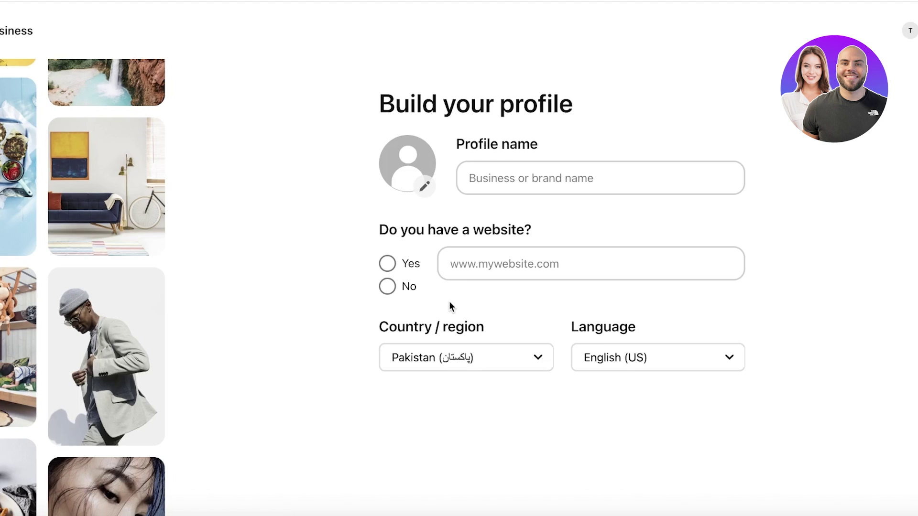
Set the profile name to Durden Beauty and upload Brown Aesthetic Minimal Letter L Beauty Logo.png from Downloads as the profile picture
left_click(488, 182)
type("Durden")
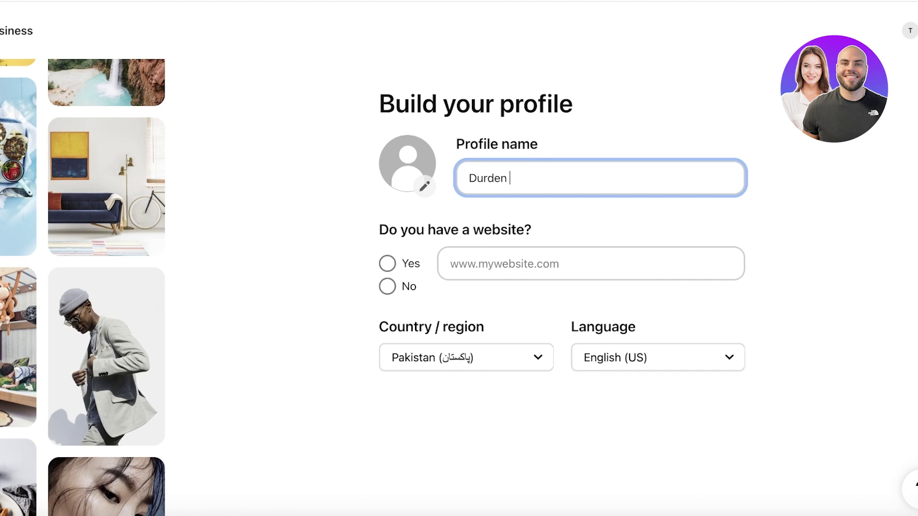
left_click(424, 168)
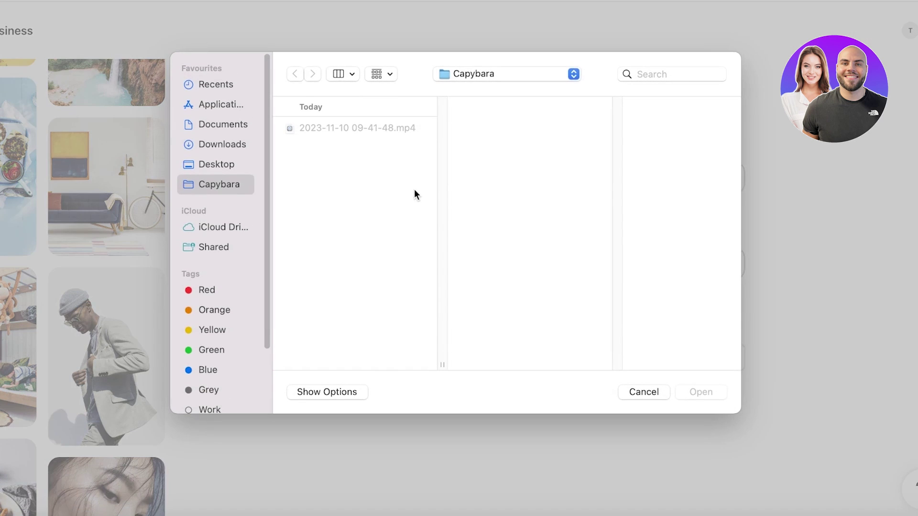
left_click(198, 165)
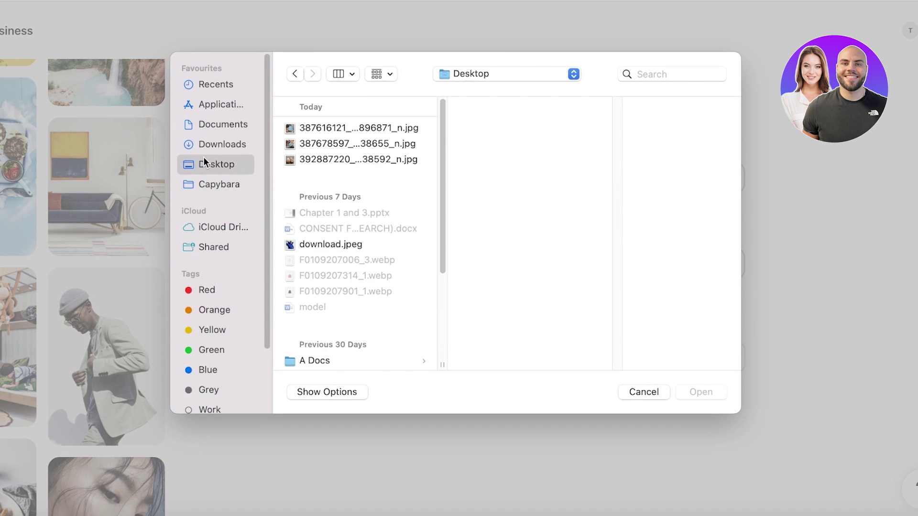
left_click(204, 147)
left_click(345, 129)
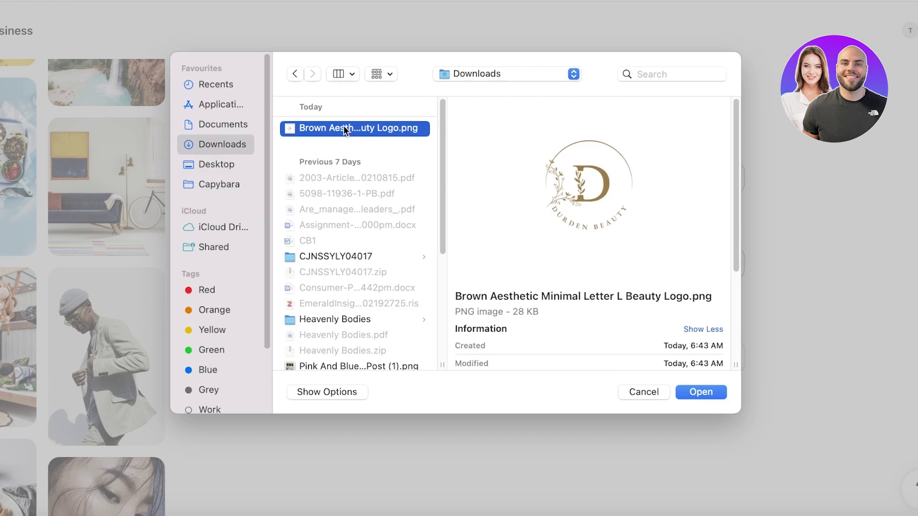
left_click(709, 391)
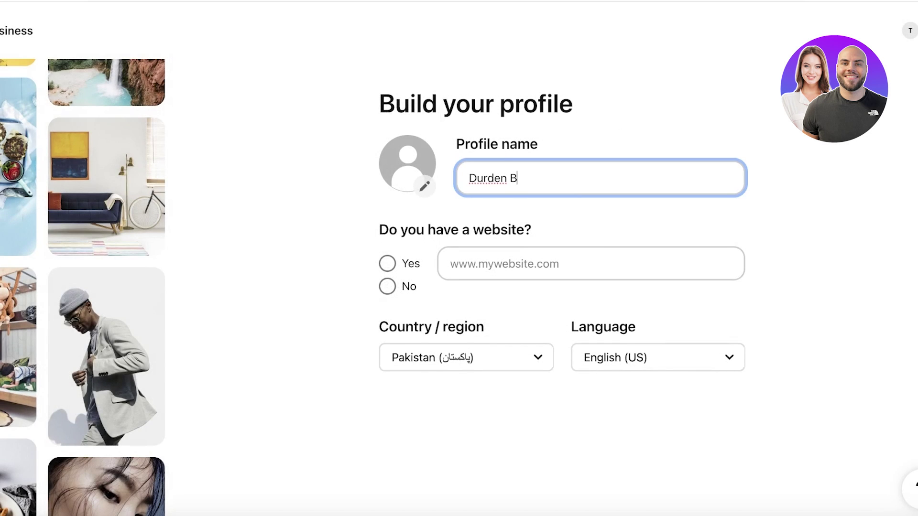
left_click(433, 195)
left_click(306, 127)
left_click(707, 391)
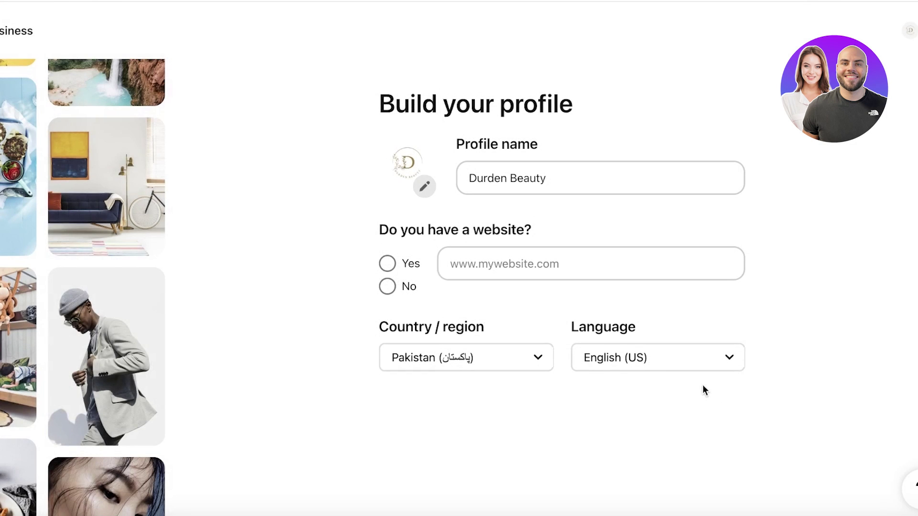
Indicate that the business has a website, then open the Shopify admin's online store at shopify.com and copy its web address
left_click(496, 258)
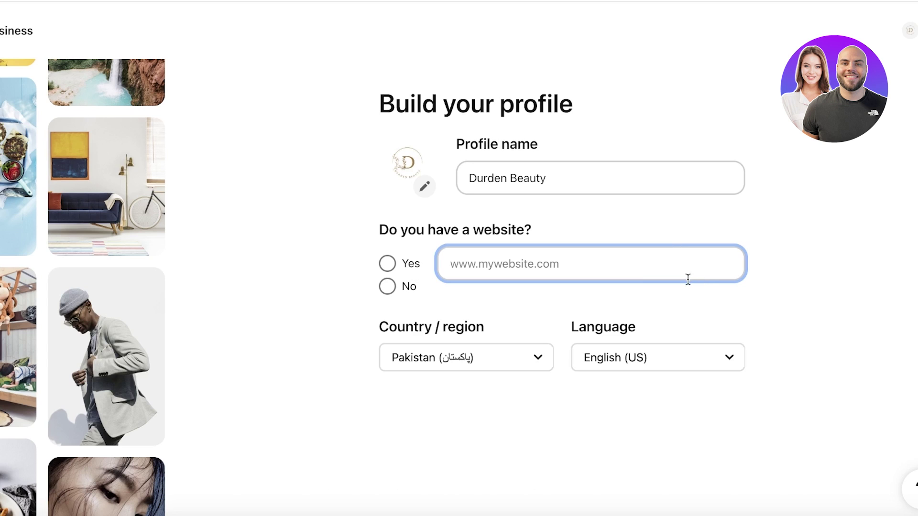
left_click(397, 269)
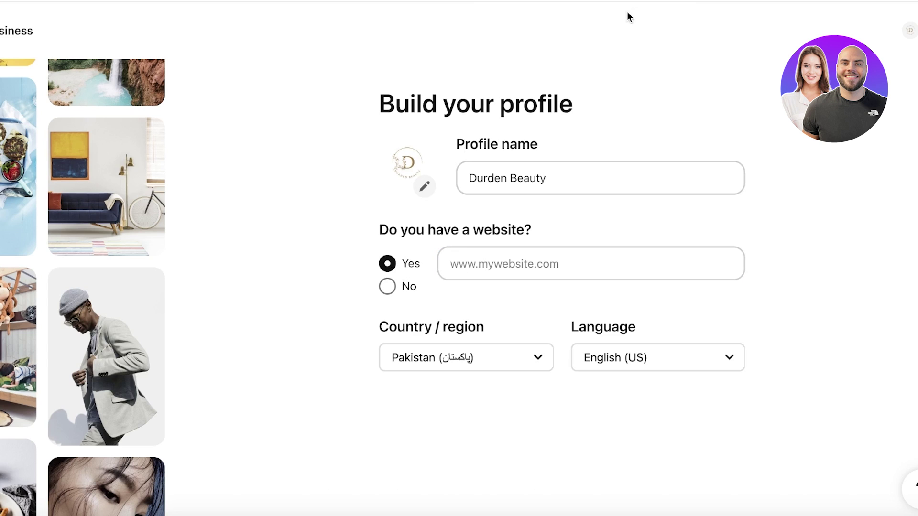
key("ctrl+t")
type("sho")
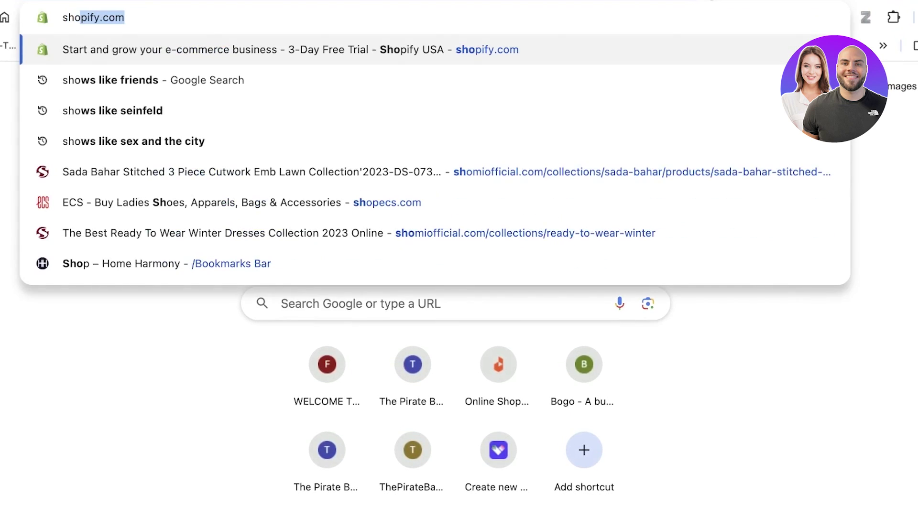
key("Return")
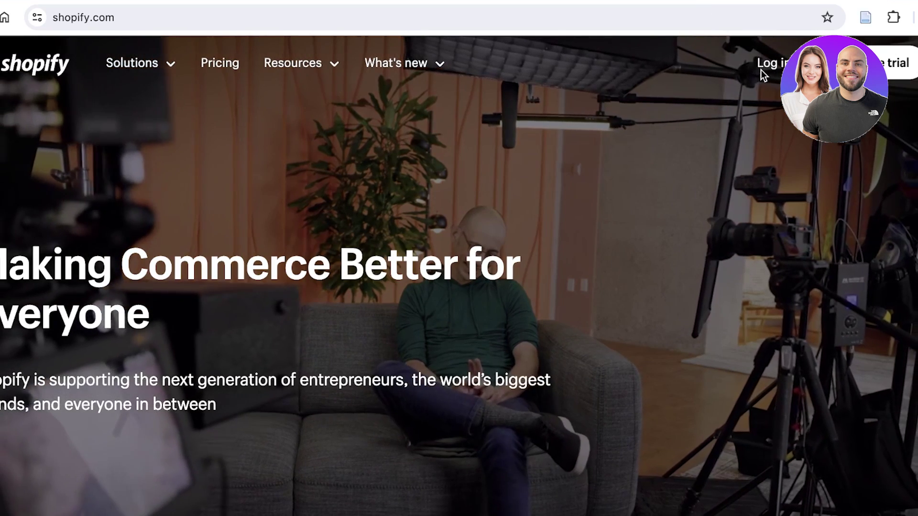
left_click(767, 67)
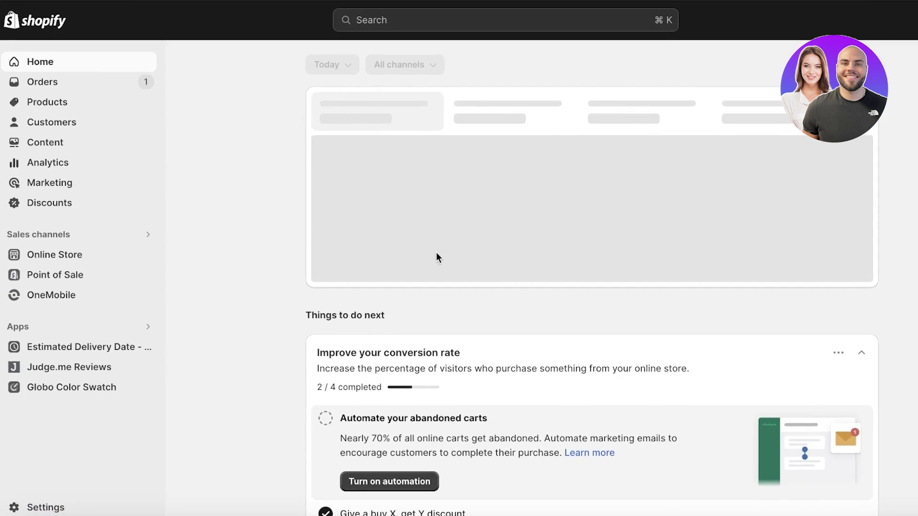
left_click(147, 255)
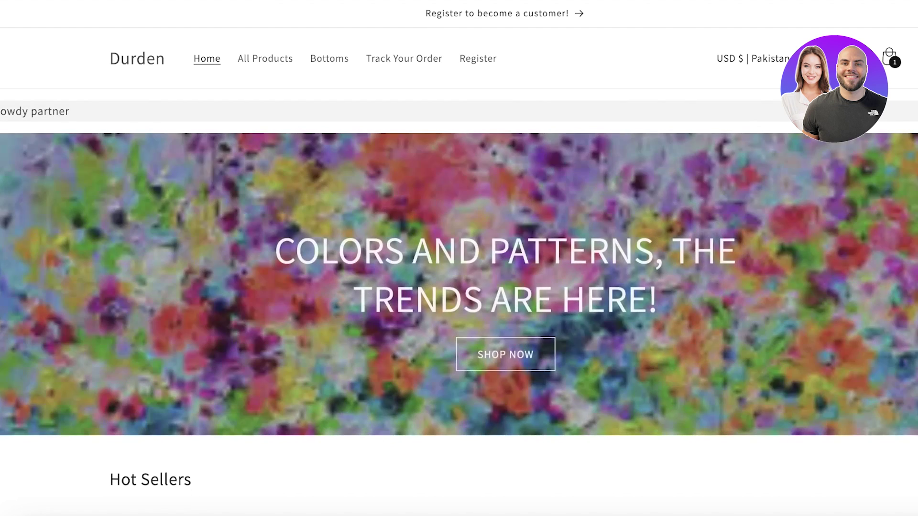
right_click(480, 1)
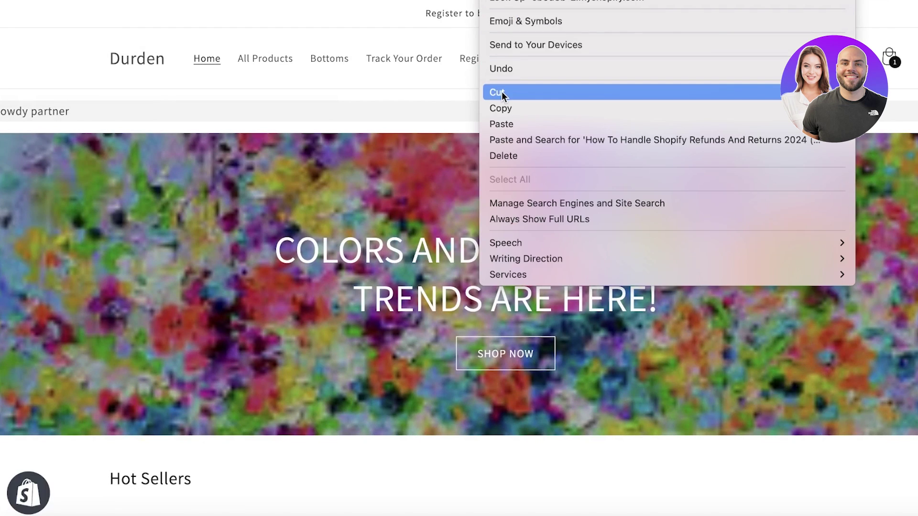
left_click(503, 110)
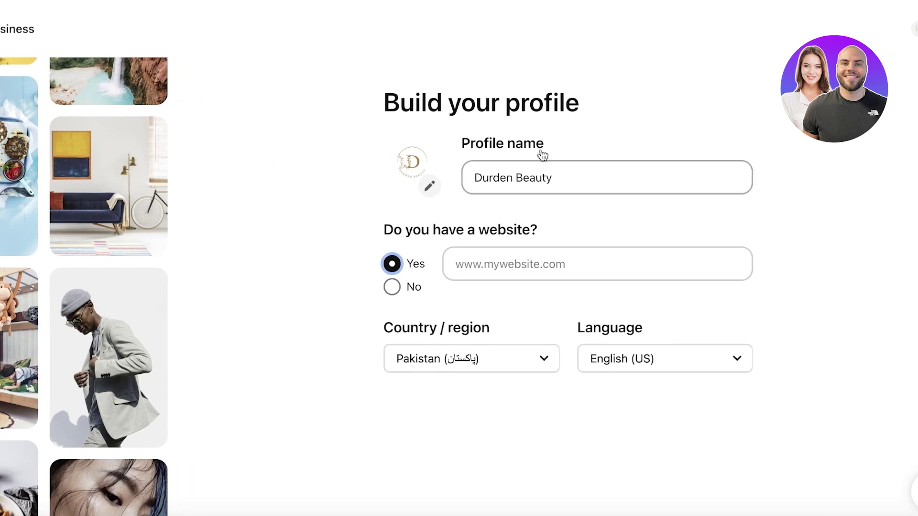
Paste the copied Shopify store address as the profile's website and continue to the business description
right_click(500, 276)
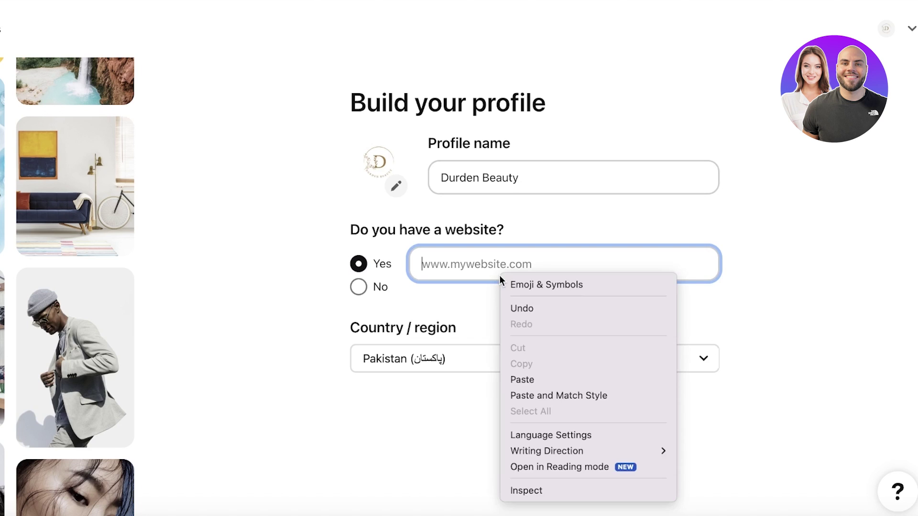
left_click(567, 380)
scroll(622, 325, "down", 3)
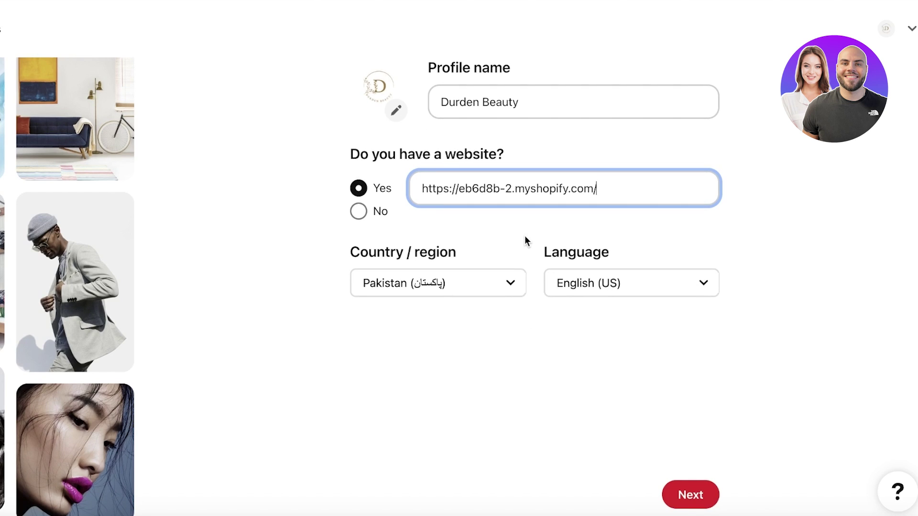
left_click(702, 497)
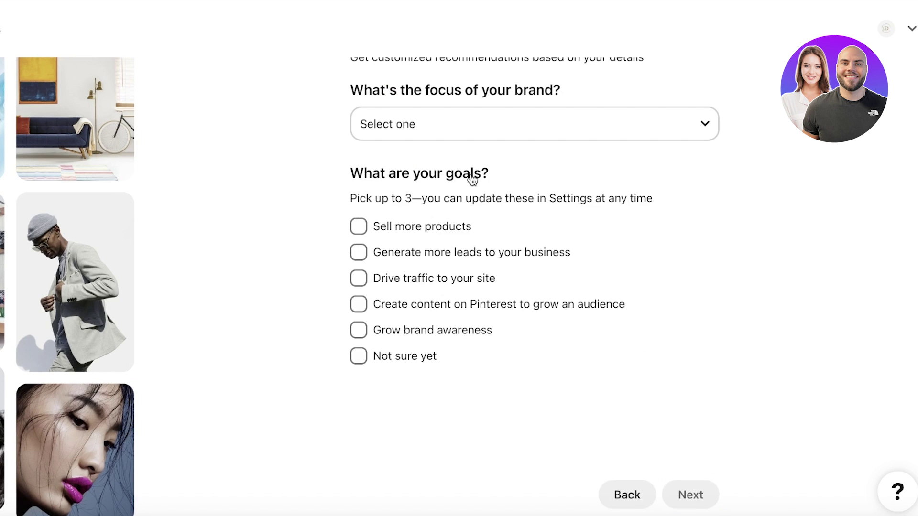
Choose Beauty as the focus of the brand
left_click(480, 206)
left_click(480, 206)
left_click(479, 206)
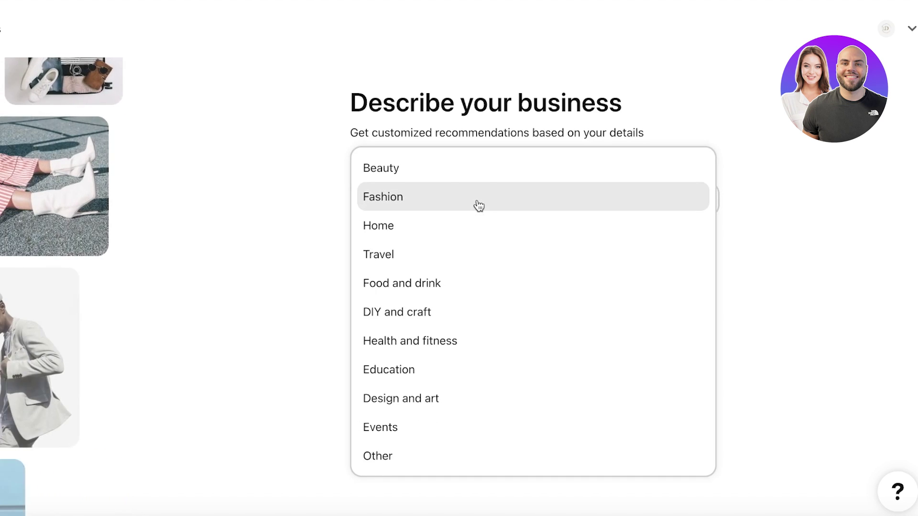
left_click(454, 166)
scroll(466, 231, "down", 2)
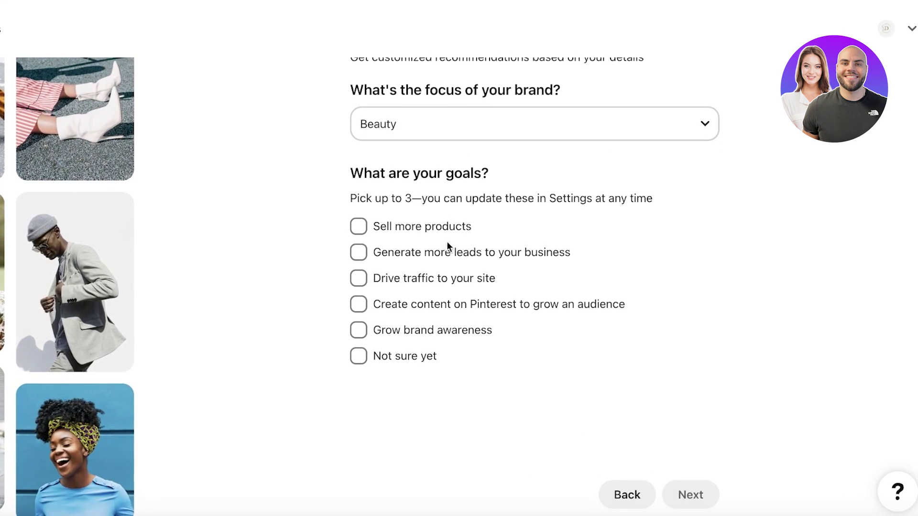
Select the goals Sell more products, Generate more leads to your business and Drive traffic to your site, and continue
left_click(429, 228)
left_click(439, 259)
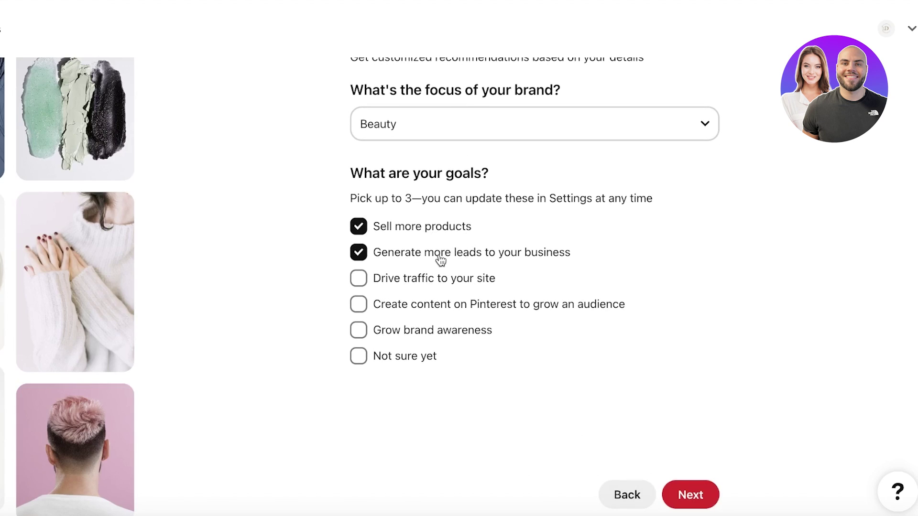
left_click(440, 284)
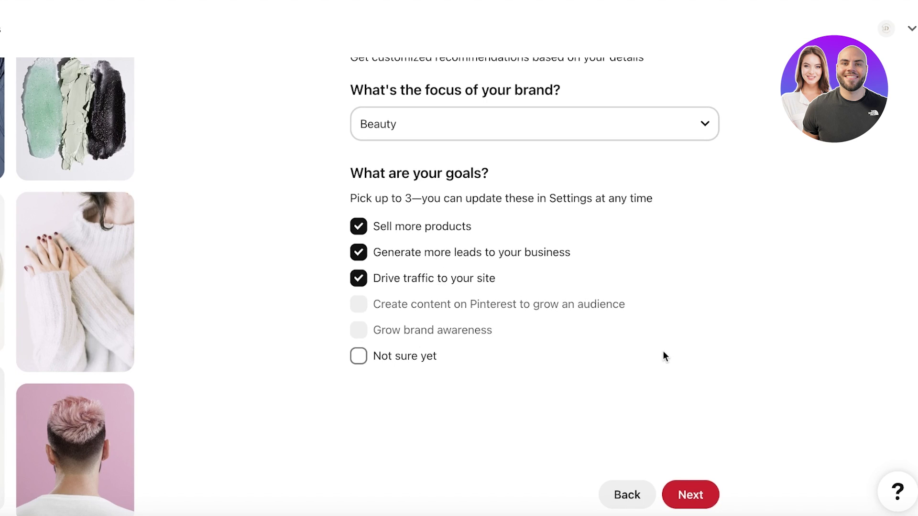
left_click(669, 495)
Describe the business as Online Retail or Marketplace and continue
scroll(470, 270, "up", 2)
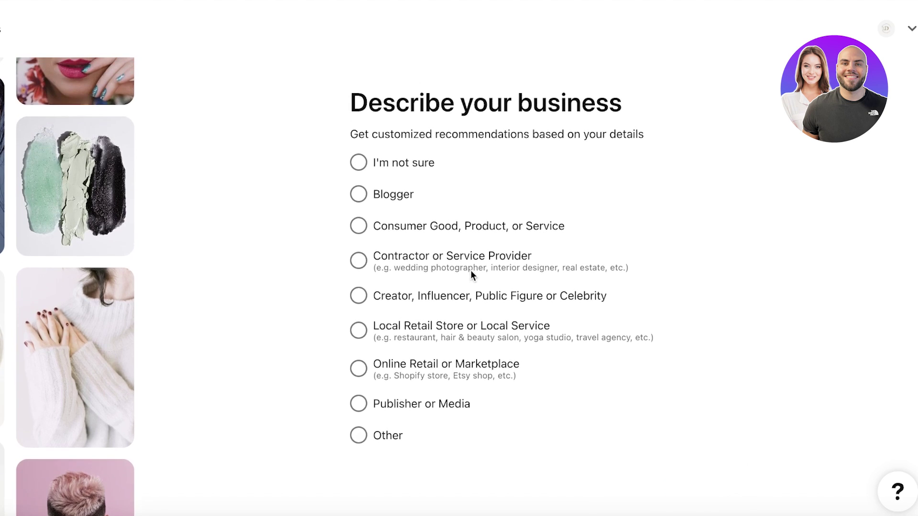
left_click(395, 230)
scroll(709, 329, "down", 2)
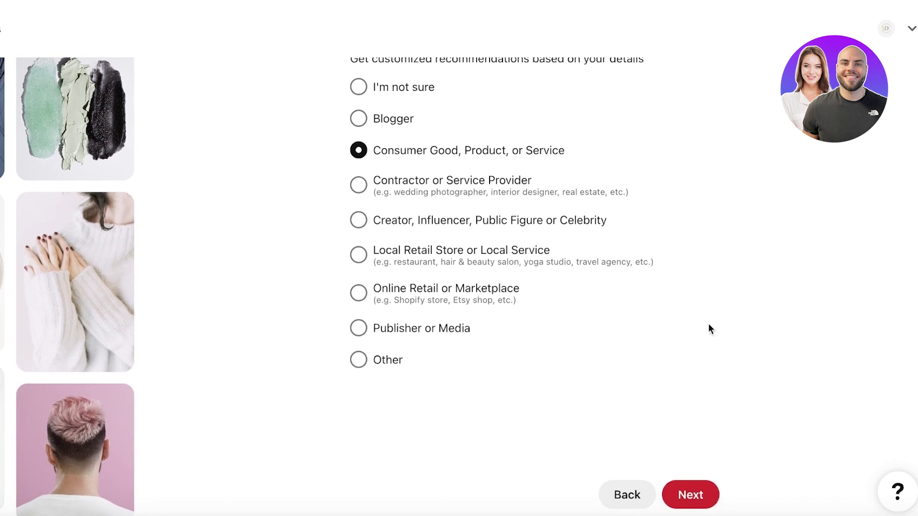
left_click(384, 305)
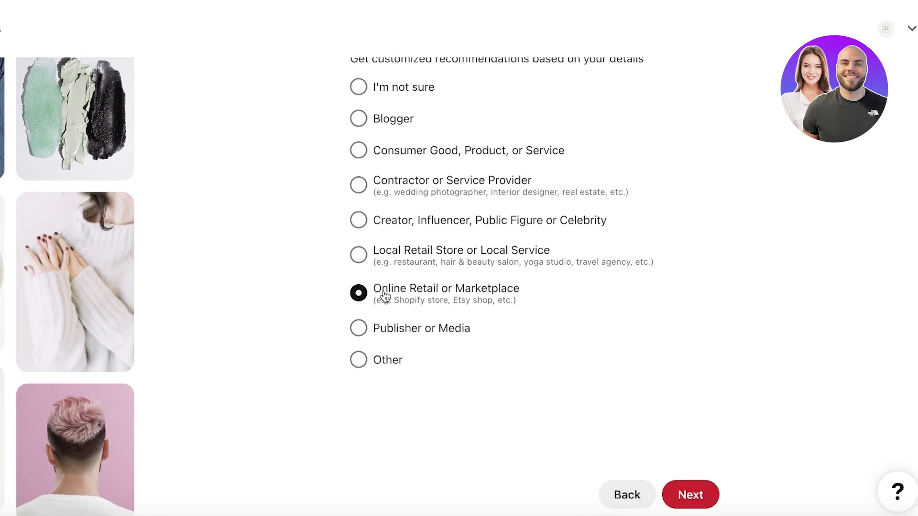
left_click(388, 297)
key("Return")
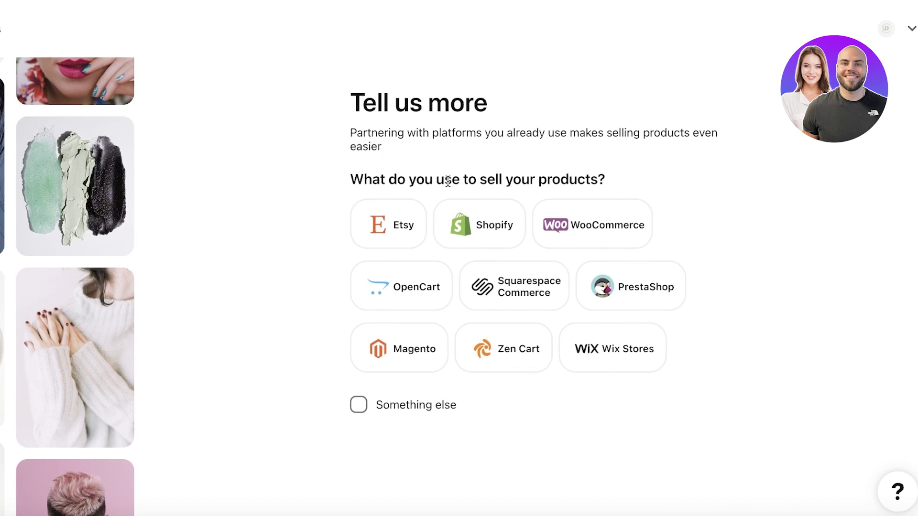
Select Shopify as the platform used to sell products and continue
left_click(484, 230)
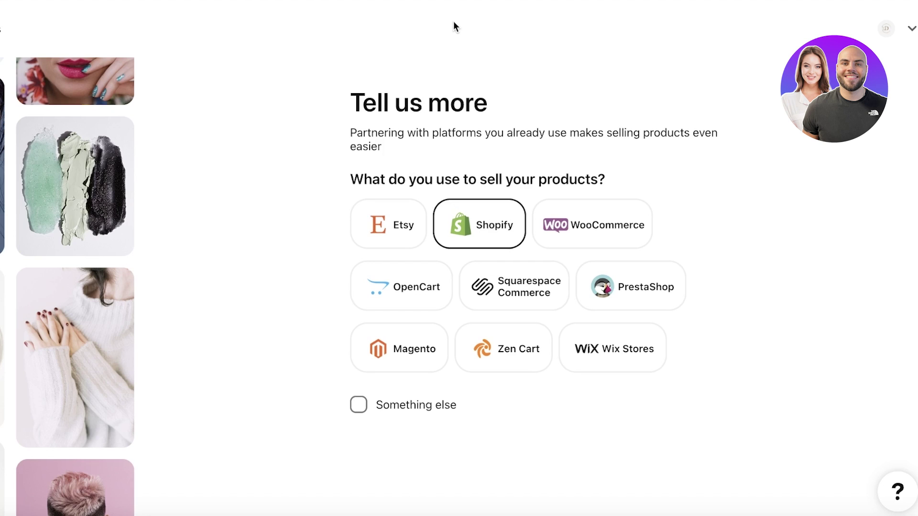
scroll(574, 334, "down", 2)
left_click(693, 498)
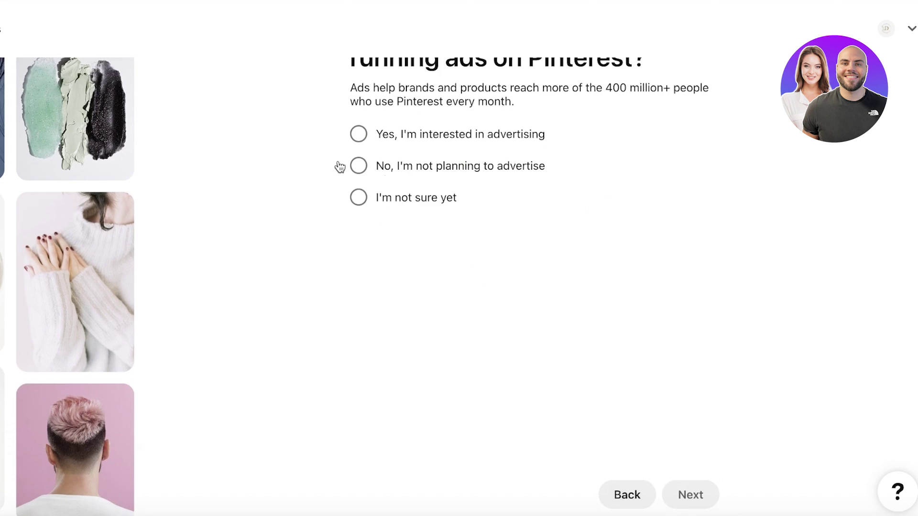
Answer that the business is interested in advertising on Pinterest and continue
scroll(314, 144, "up", 2)
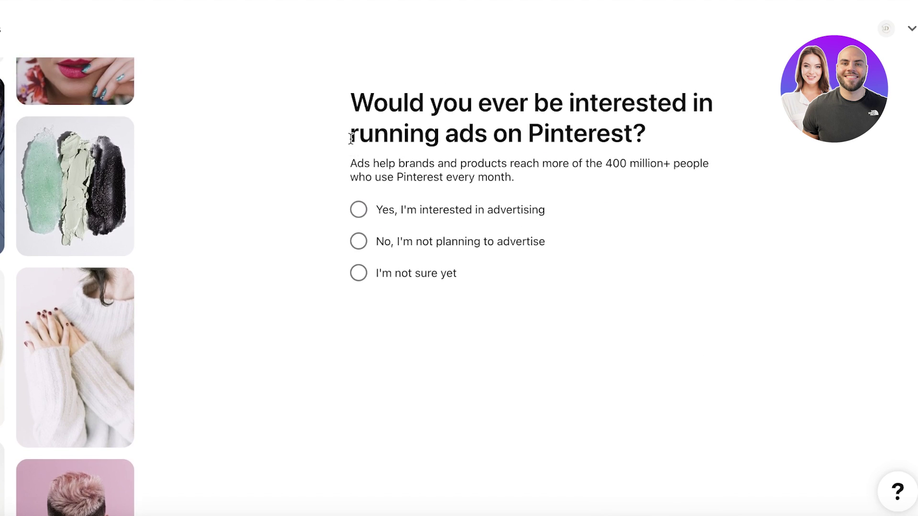
left_click(392, 214)
scroll(454, 287, "down", 2)
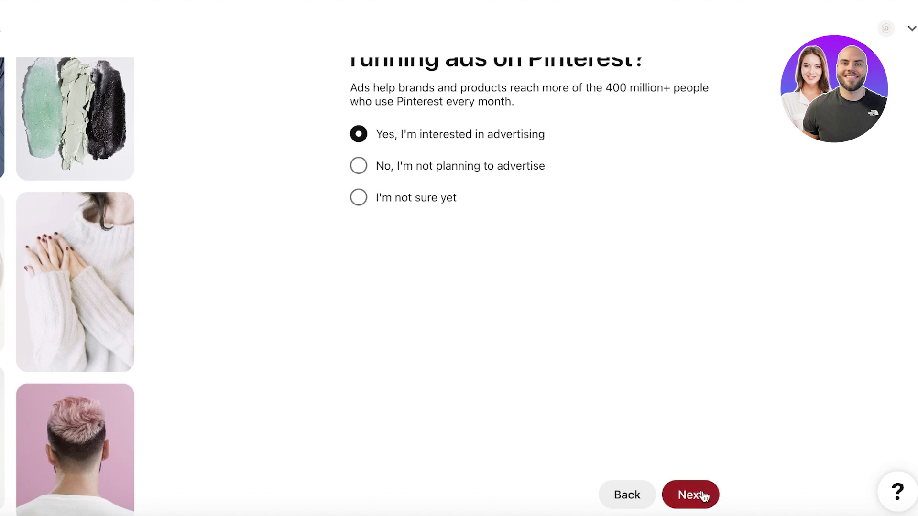
key("Return")
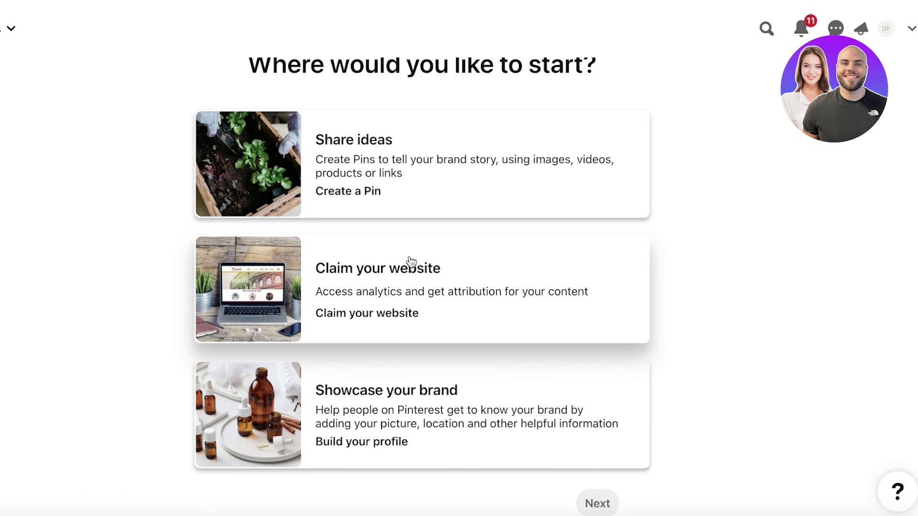
Choose Claim your website as the starting point and continue to the claimed accounts settings
scroll(354, 239, "up", 1)
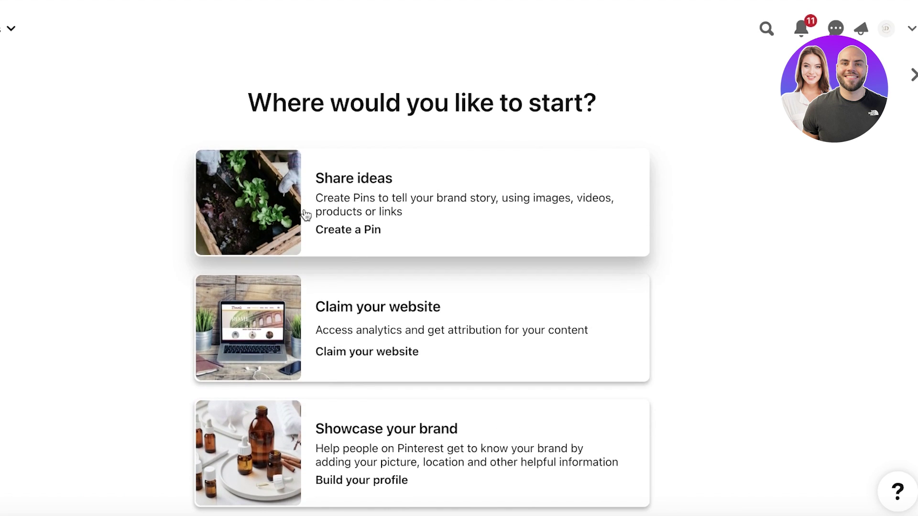
scroll(300, 220, "down", 1)
left_click(210, 287)
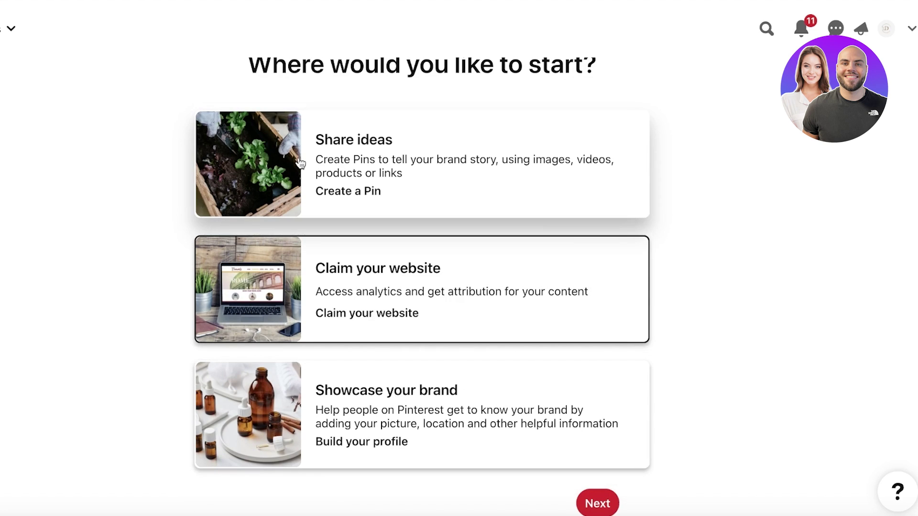
left_click(599, 502)
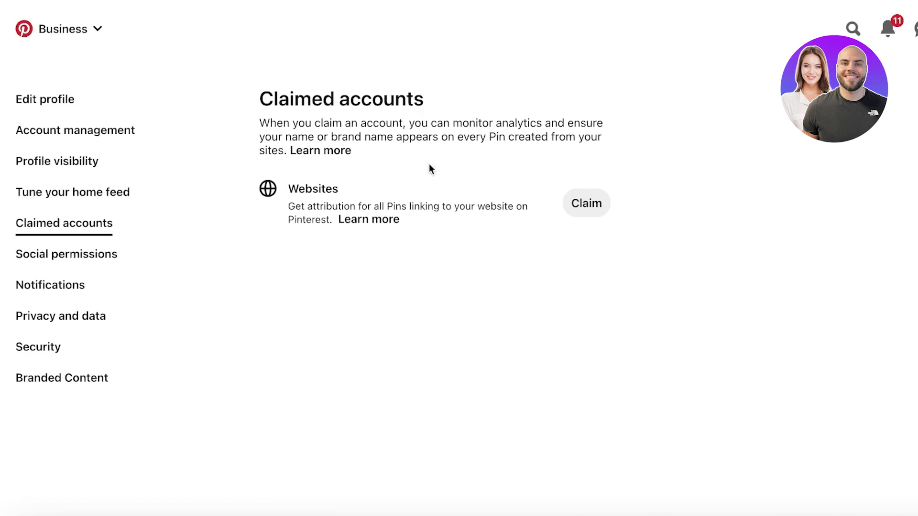
Start claiming the website, copy the HTML verification tag, and switch to the Shopify admin
left_click(541, 204)
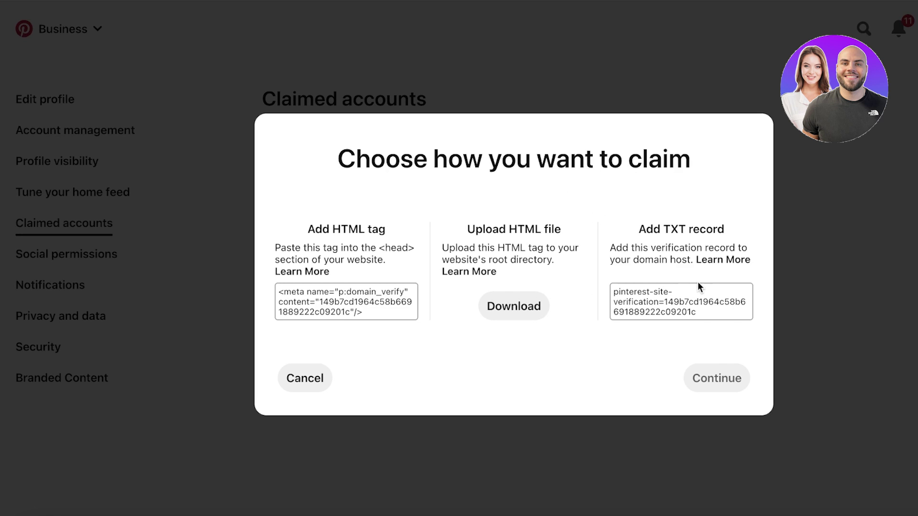
left_click(358, 305)
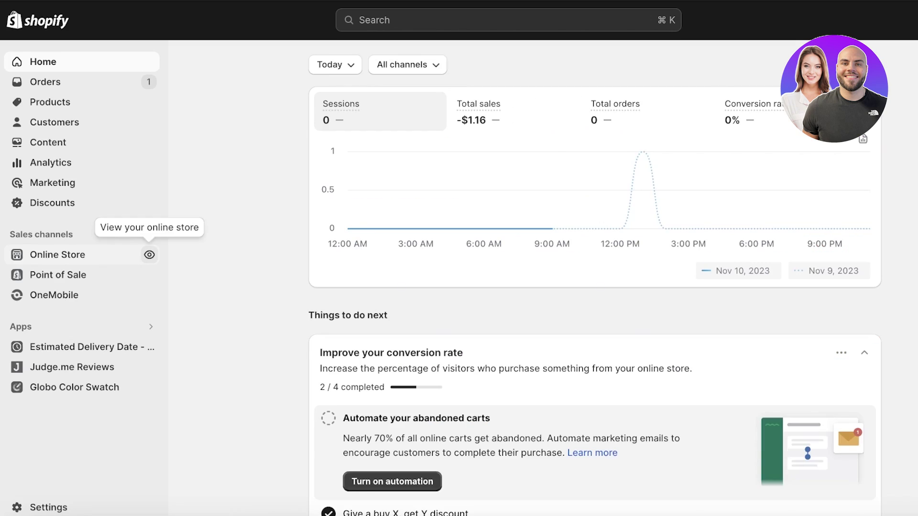
Open the Online Store section of the Shopify admin
scroll(770, 310, "down", 5)
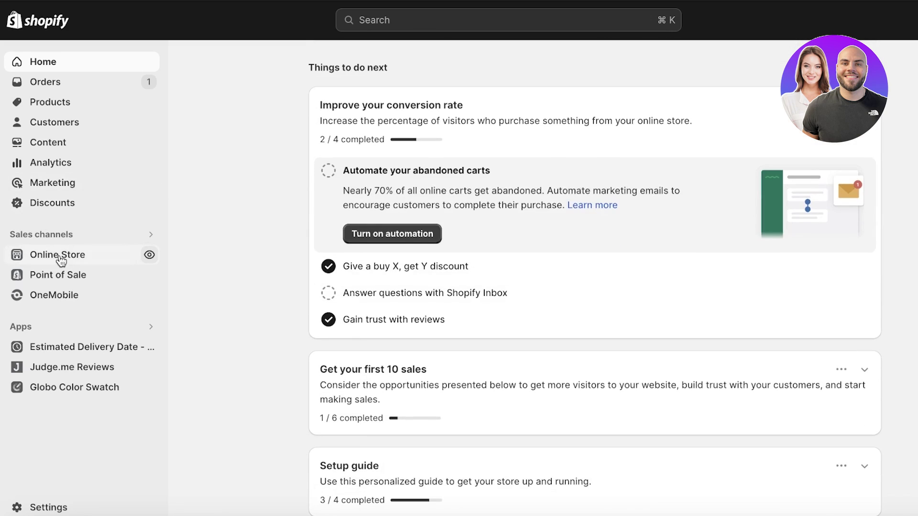
left_click(57, 259)
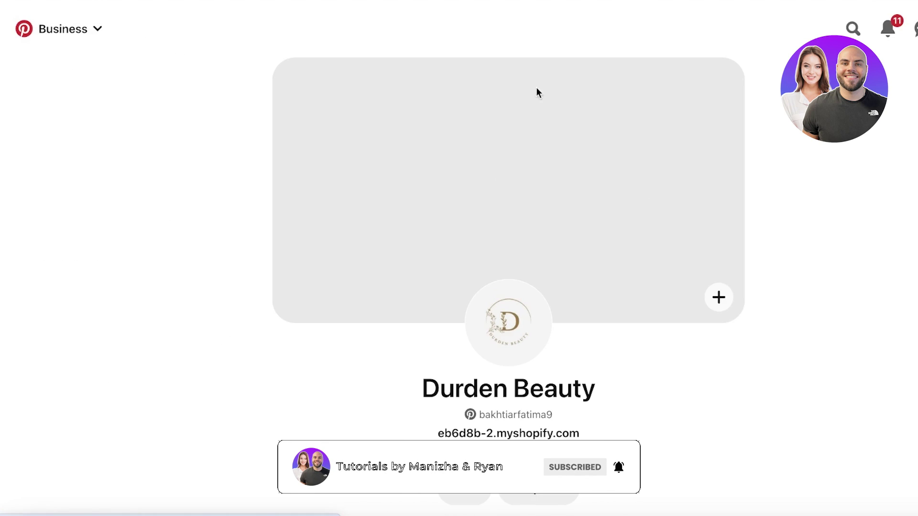
Enter the profile's About text "Hey, here at Durden we prioritise beauty and inner healing for all. We create cruelty free products for you to get better."
scroll(547, 170, "down", 5)
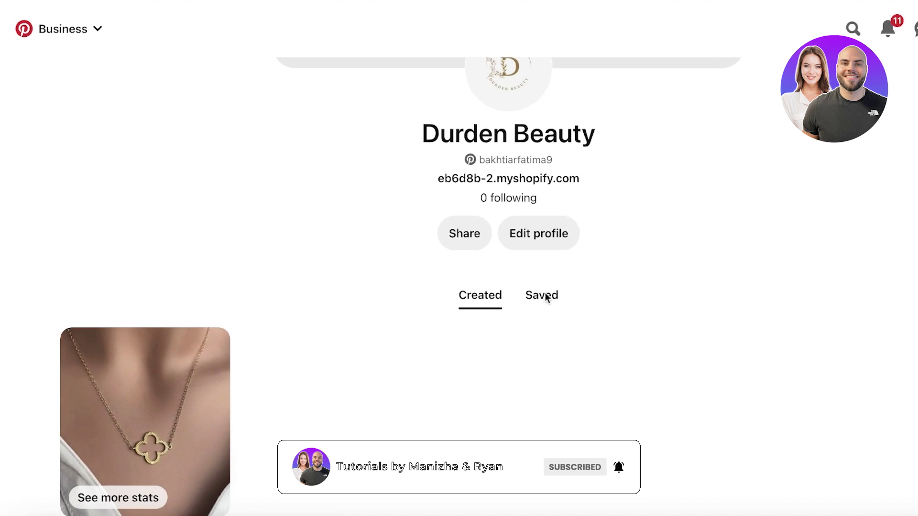
mouse_move(124, 352)
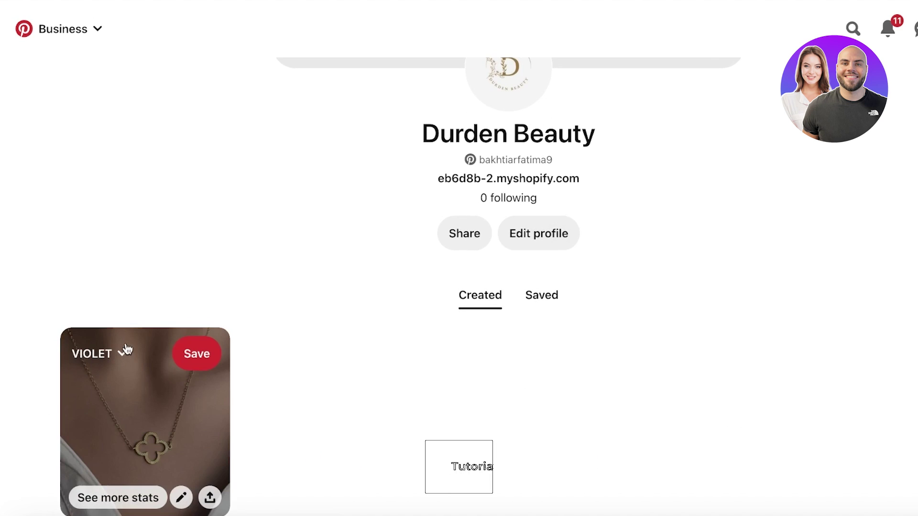
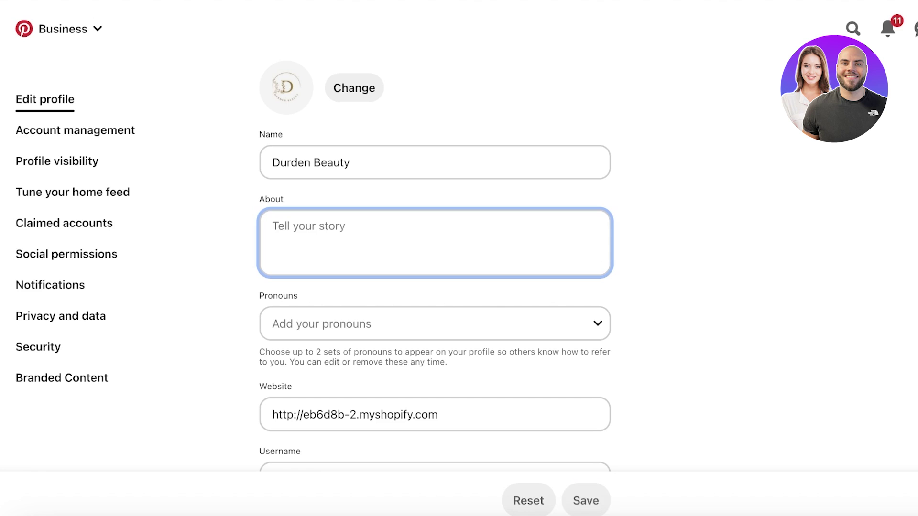
type("Hey, here at Dur")
type("d")
key("BackSpace")
type("D")
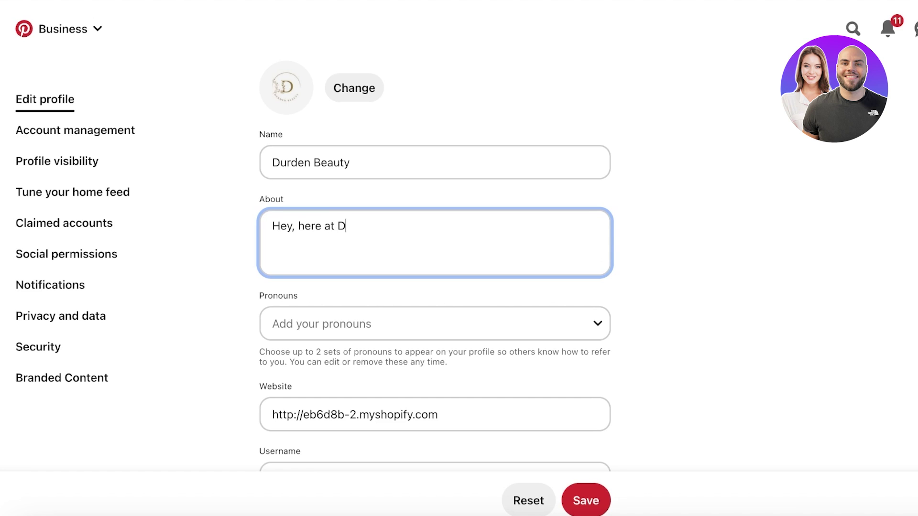
type("urden we prior")
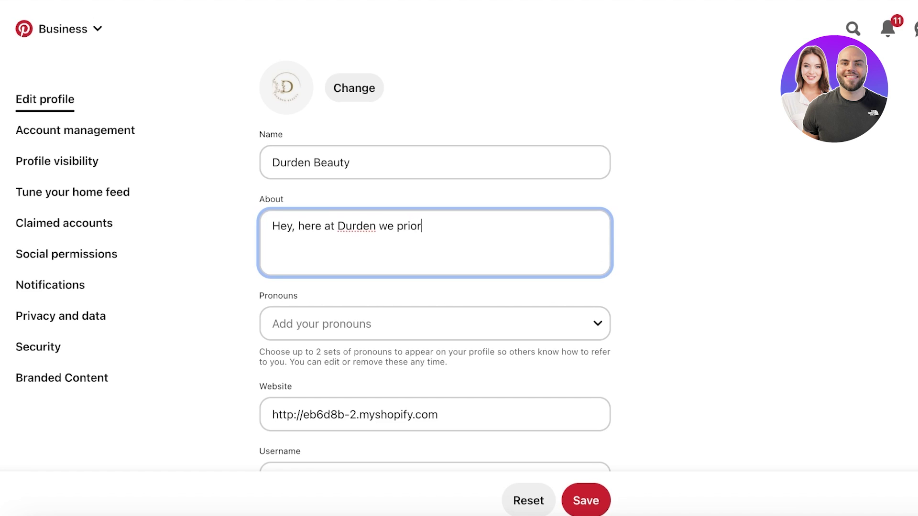
type("itize beauty and inner healing for all. We create cruelty free products for you to get better.")
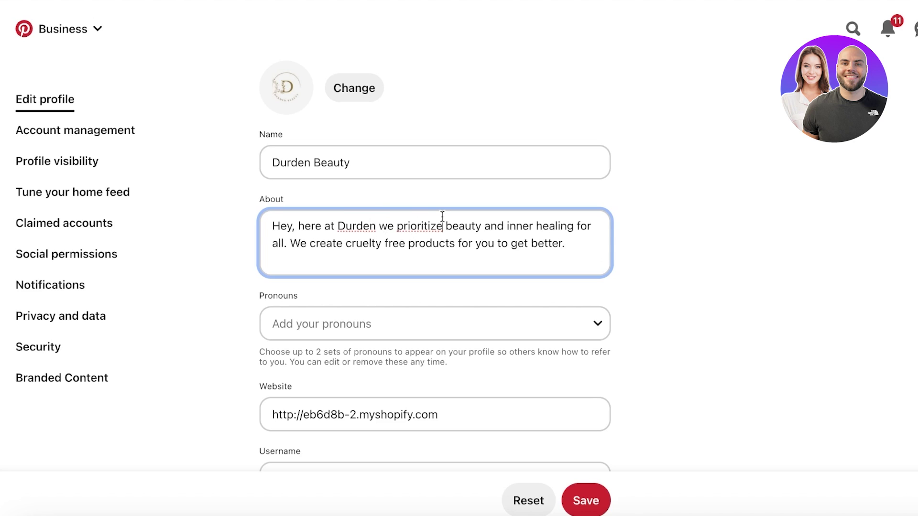
right_click(416, 227)
left_click(455, 200)
Check the pronoun options and the remaining profile fields, leave them blank, and save the profile
scroll(392, 217, "down", 7)
scroll(381, 219, "up", 4)
left_click(386, 186)
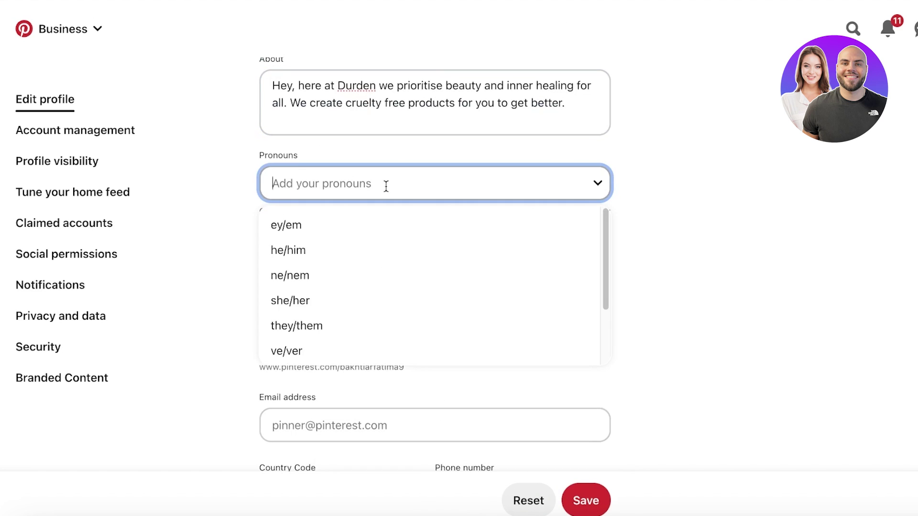
left_click(724, 182)
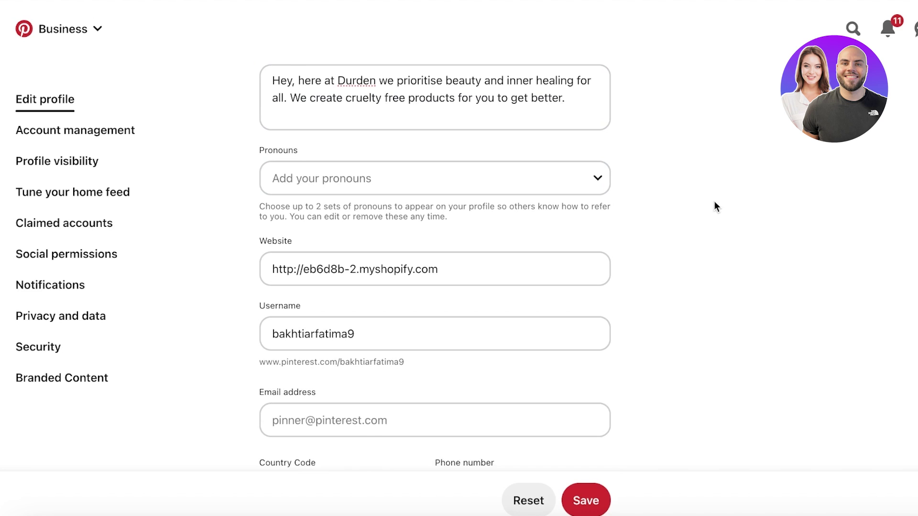
scroll(705, 209, "down", 12)
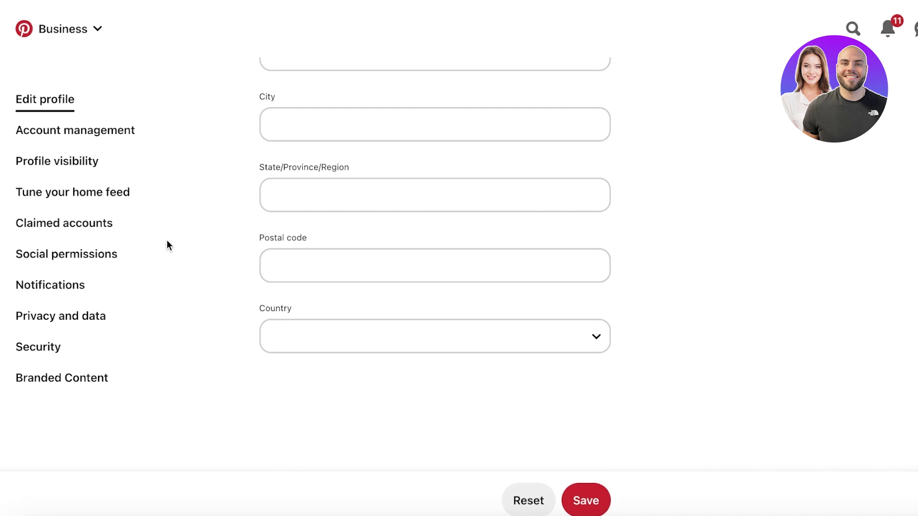
scroll(410, 113, "up", 10)
scroll(629, 490, "up", 3)
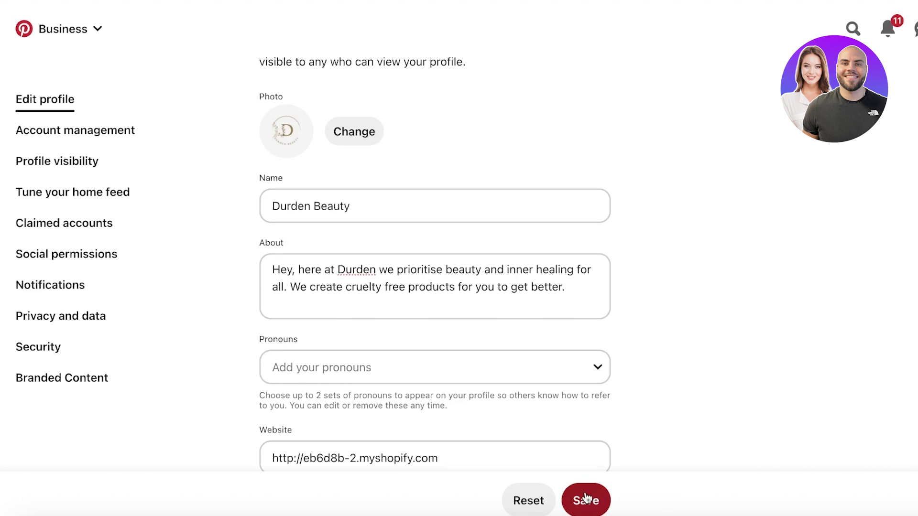
left_click(587, 501)
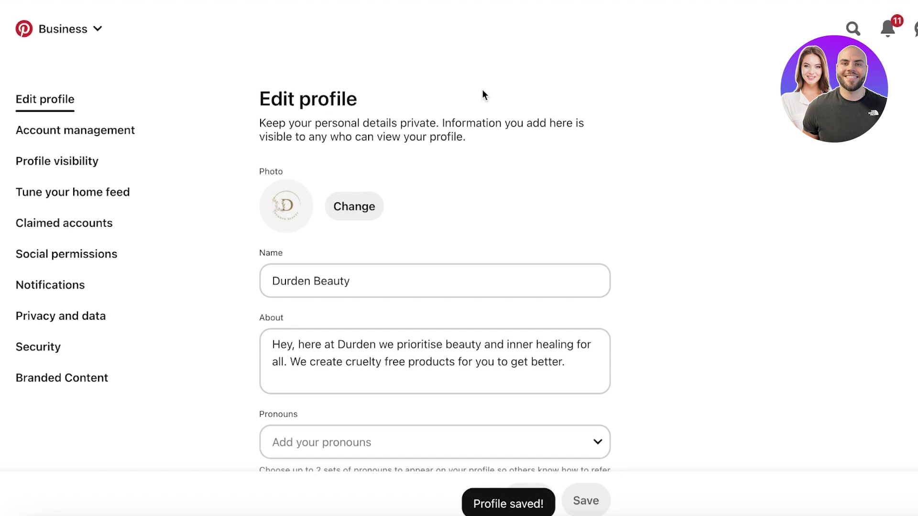
Look through the account management, home feed tuning and profile visibility settings
left_click(69, 129)
left_click(23, 192)
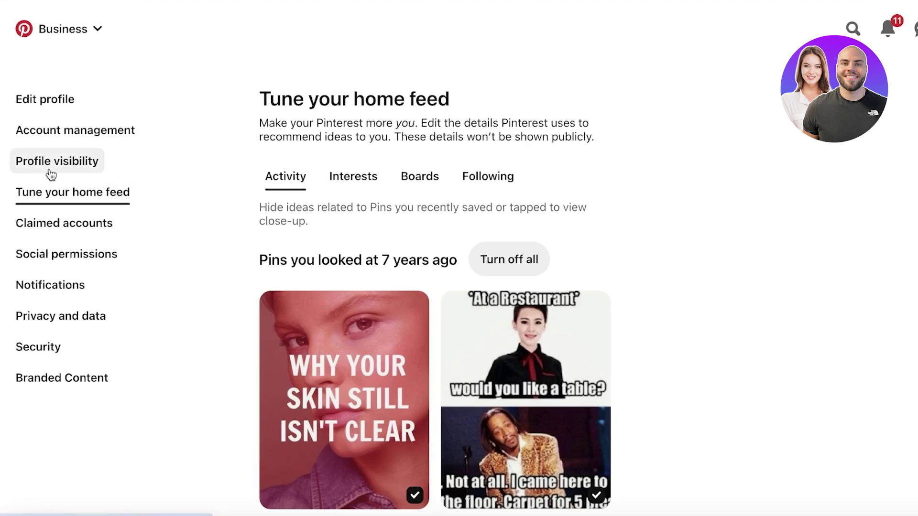
left_click(48, 170)
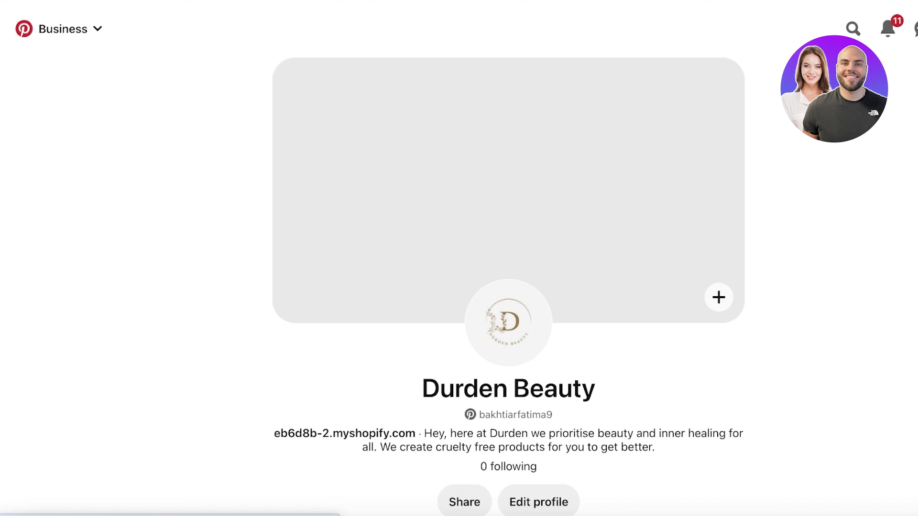
Start adding a profile cover image from the computer and preview candidate images in the Downloads and Desktop folders
scroll(730, 138, "down", 5)
scroll(692, 144, "up", 5)
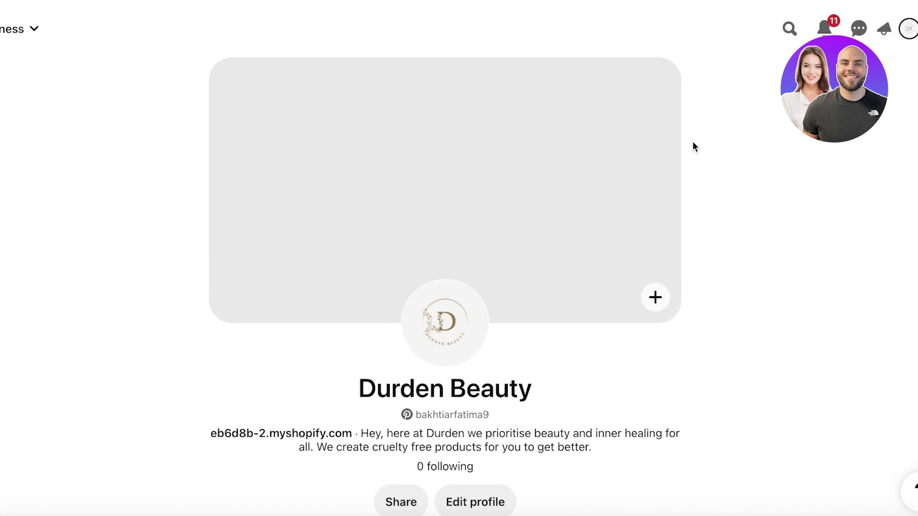
left_click(650, 301)
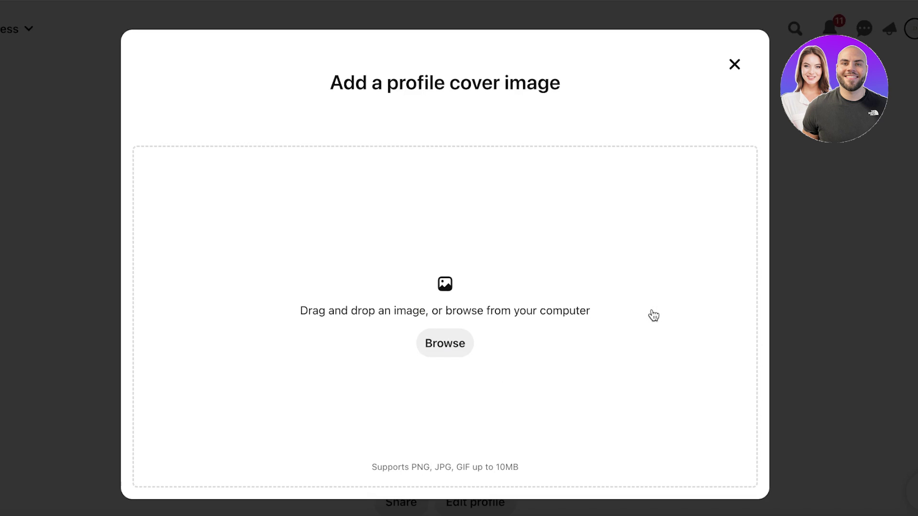
left_click(431, 349)
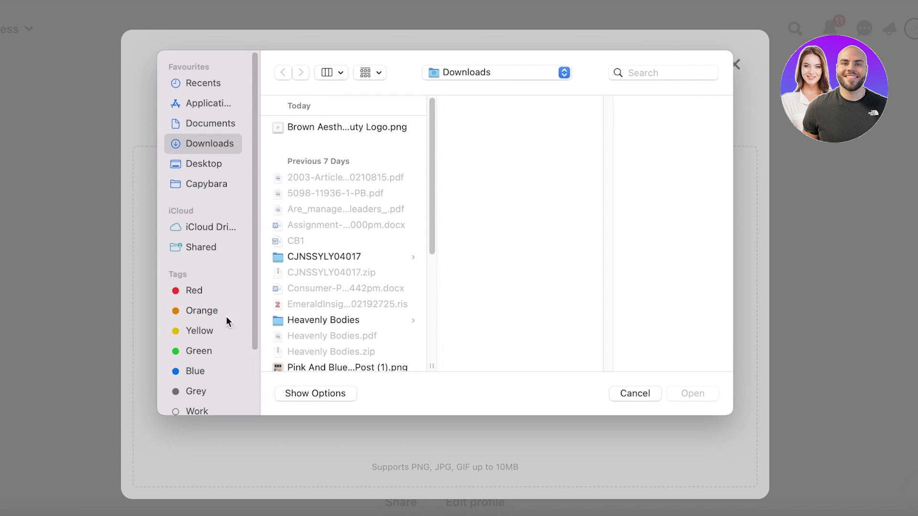
scroll(225, 320, "down", 3)
scroll(296, 334, "down", 5)
left_click(302, 267)
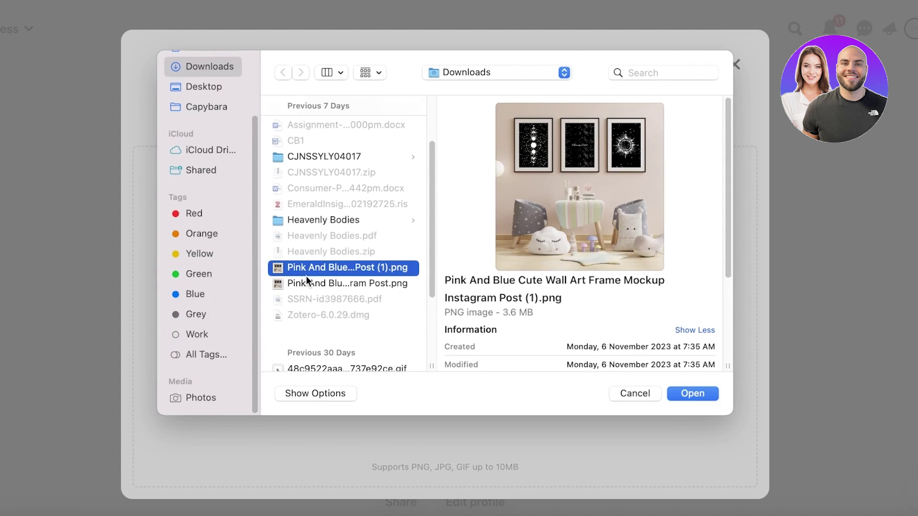
left_click(308, 283)
left_click(205, 88)
left_click(306, 158)
left_click(337, 263)
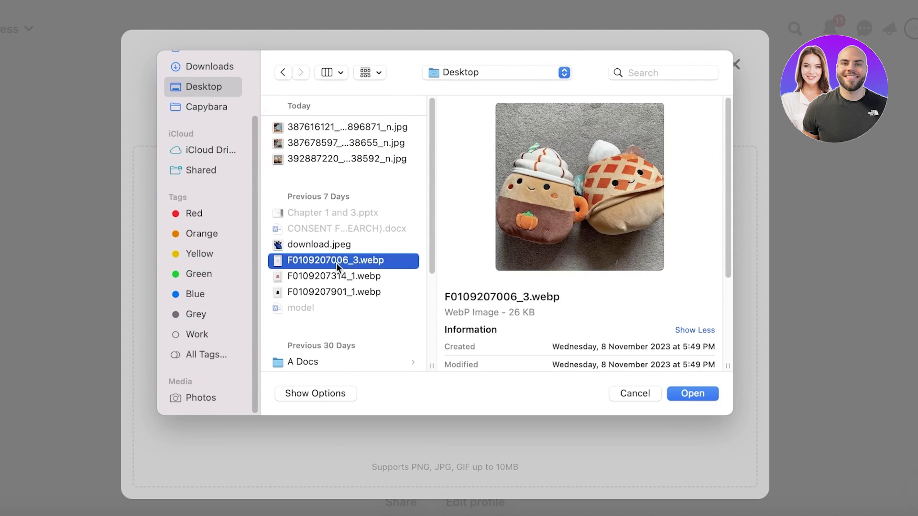
left_click(331, 250)
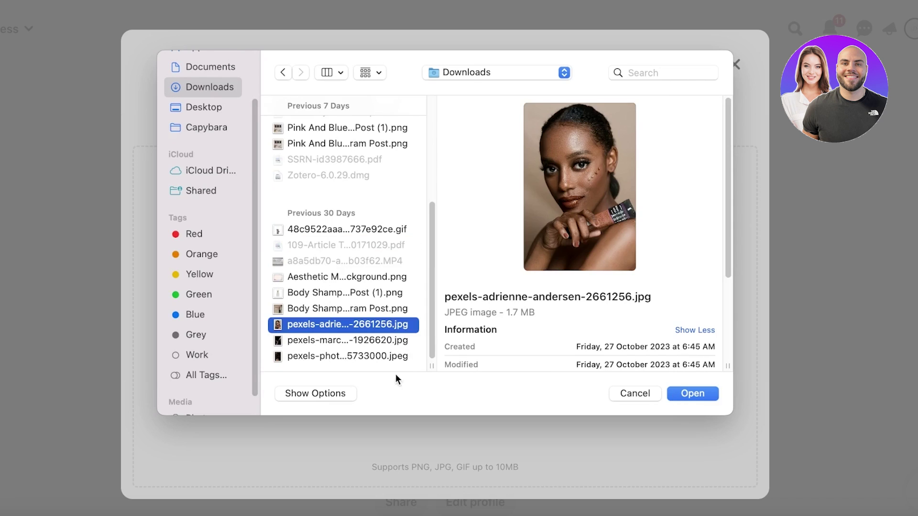
Upload the pexels JPEG ending in 5733000 from Downloads as the cover, shift the photo down within the crop, and apply it
left_click(362, 366)
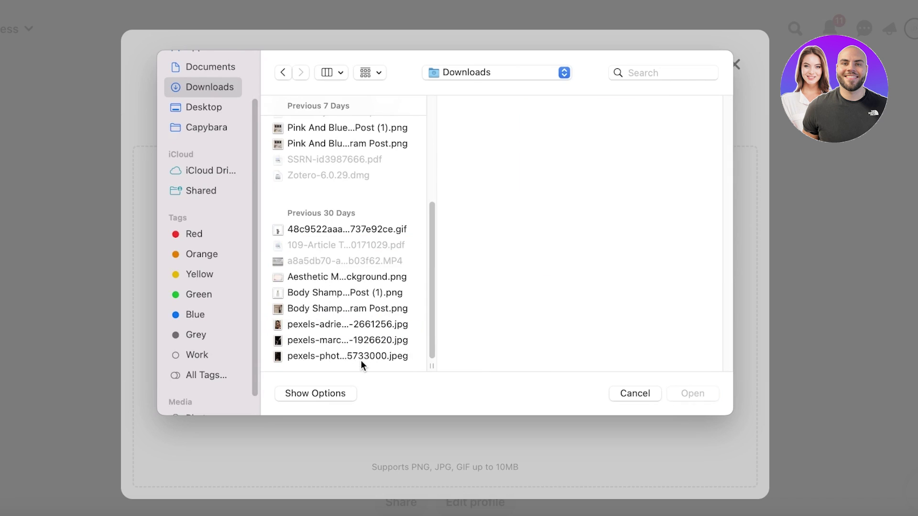
left_click(357, 356)
left_click(711, 394)
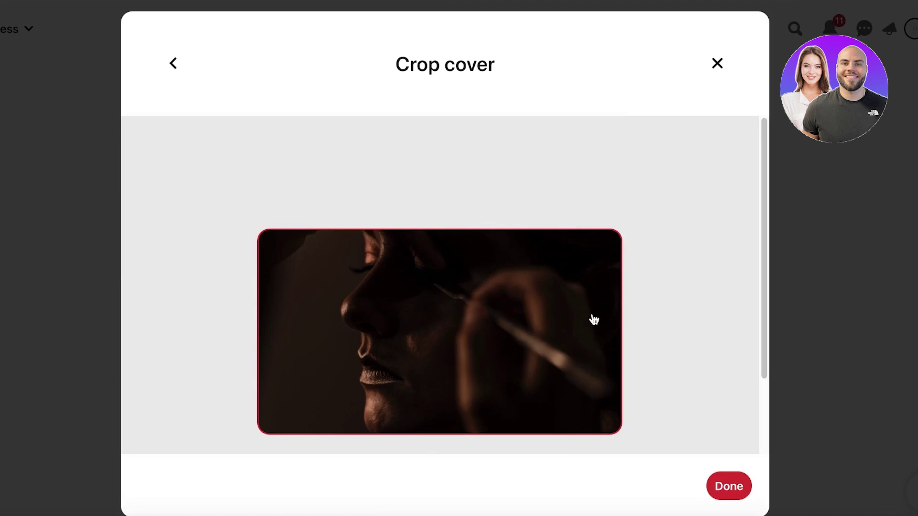
left_click_drag(527, 313, 514, 400)
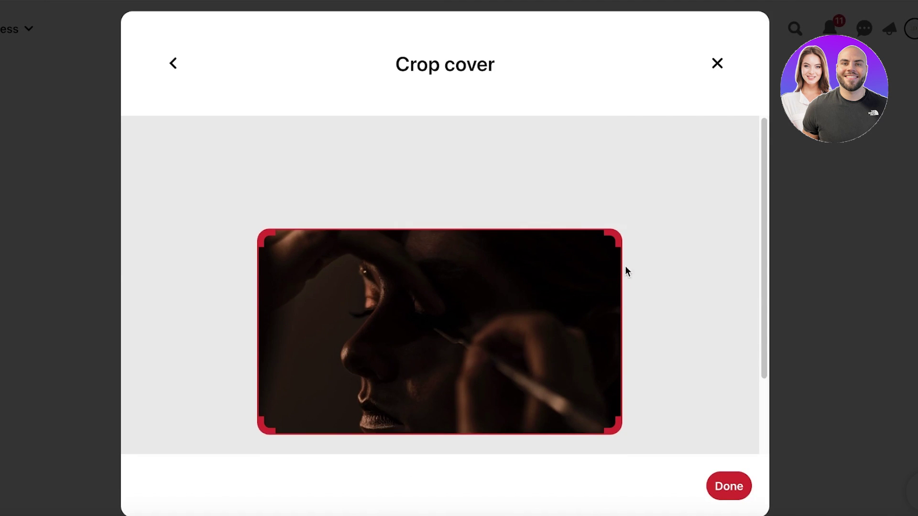
left_click(729, 487)
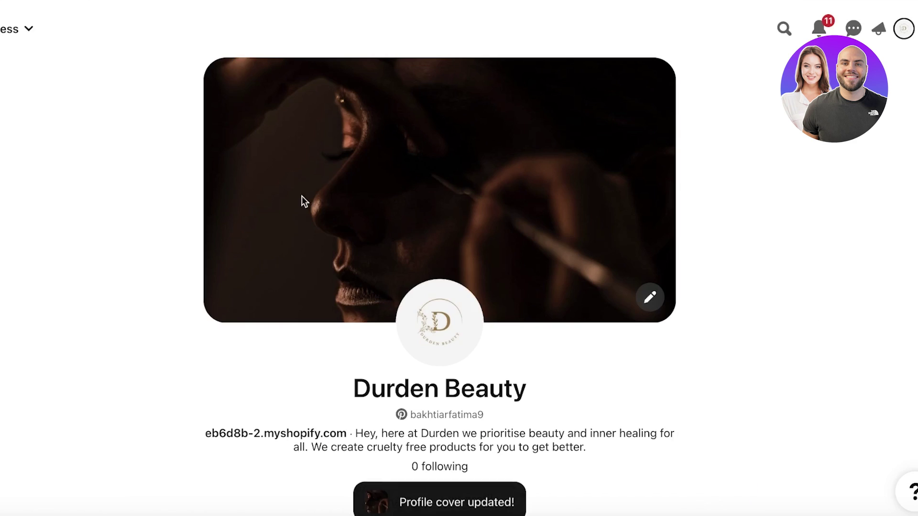
Review the business profile page, the account options and the Business menu choices
scroll(803, 213, "down", 4)
scroll(803, 213, "down", 3)
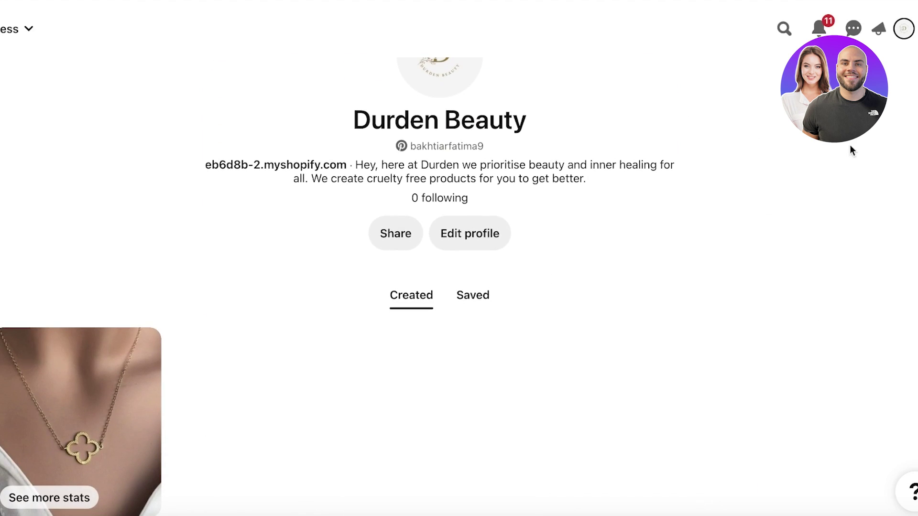
left_click(904, 29)
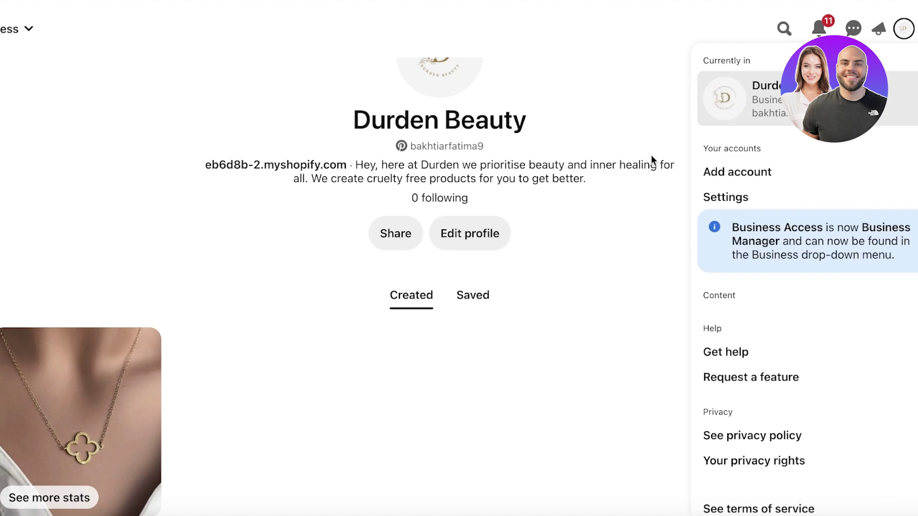
left_click(606, 170)
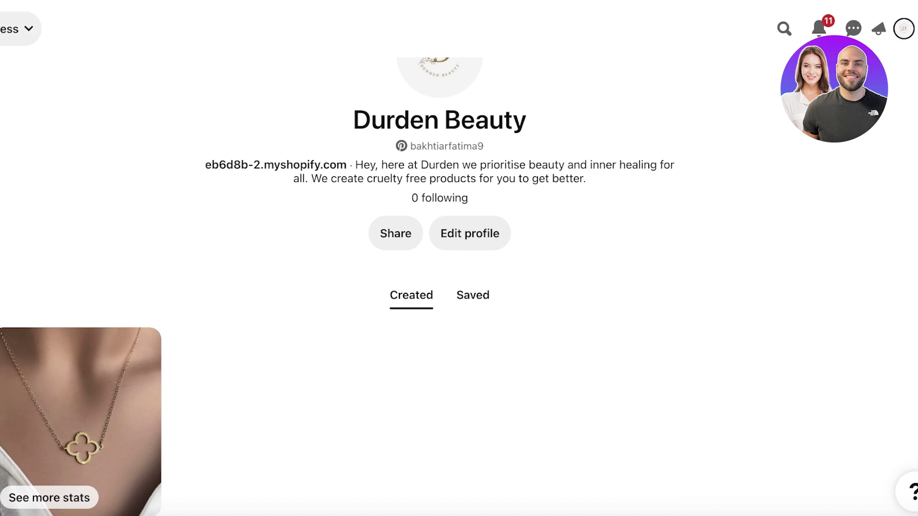
left_click(19, 29)
left_click(326, 235)
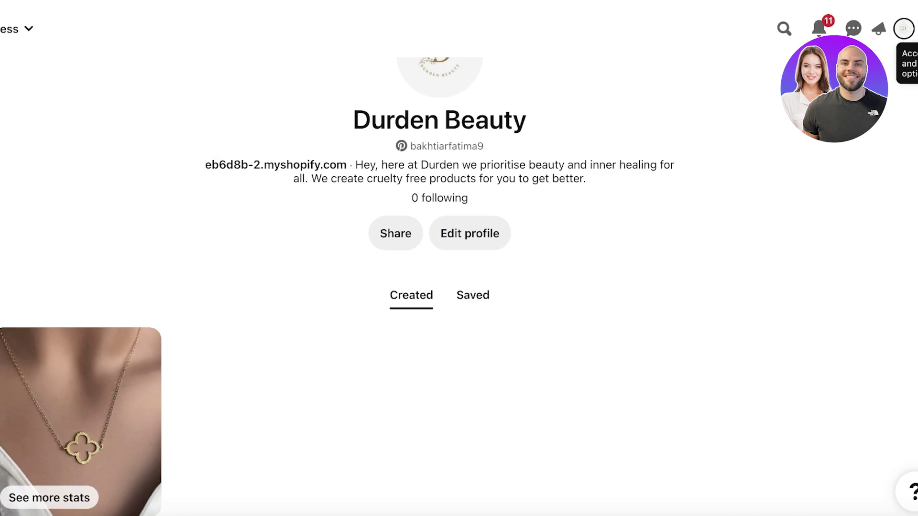
left_click(903, 29)
left_click(543, 366)
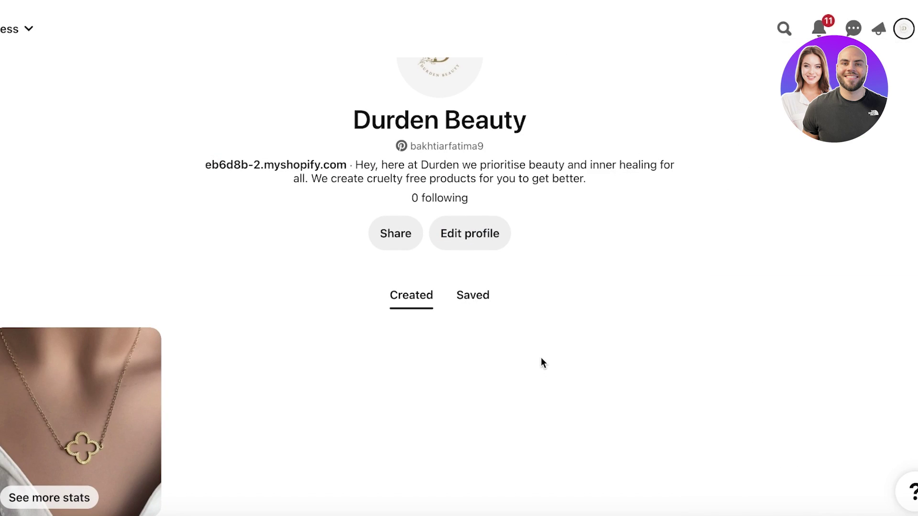
Go to the home feed and select Share ideas as the place to start
left_click(19, 28)
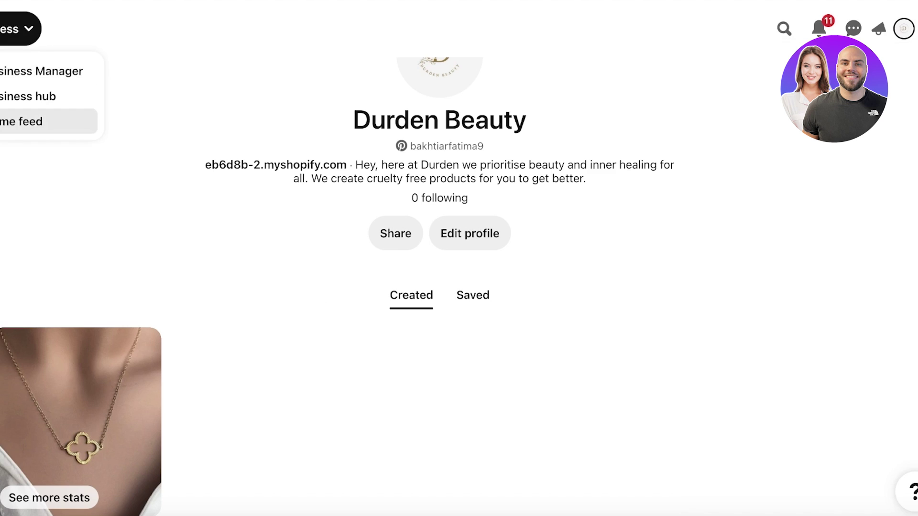
left_click(29, 121)
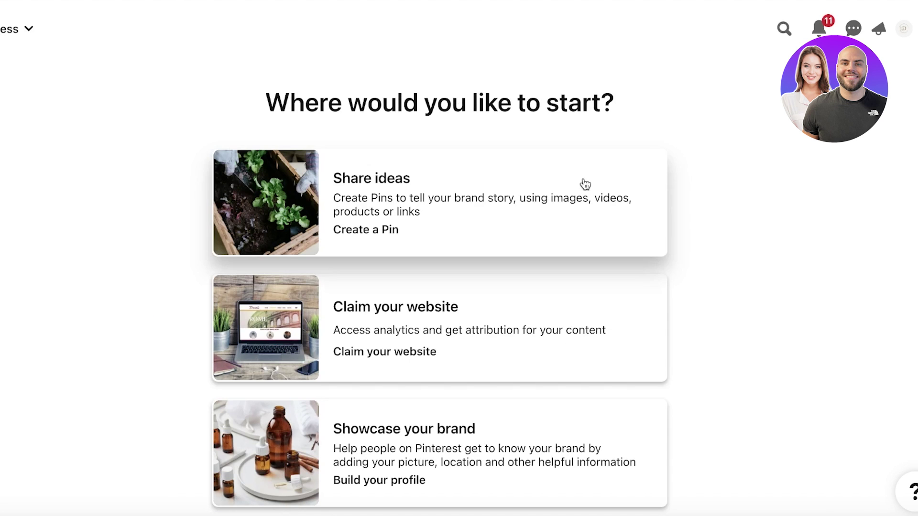
left_click(338, 205)
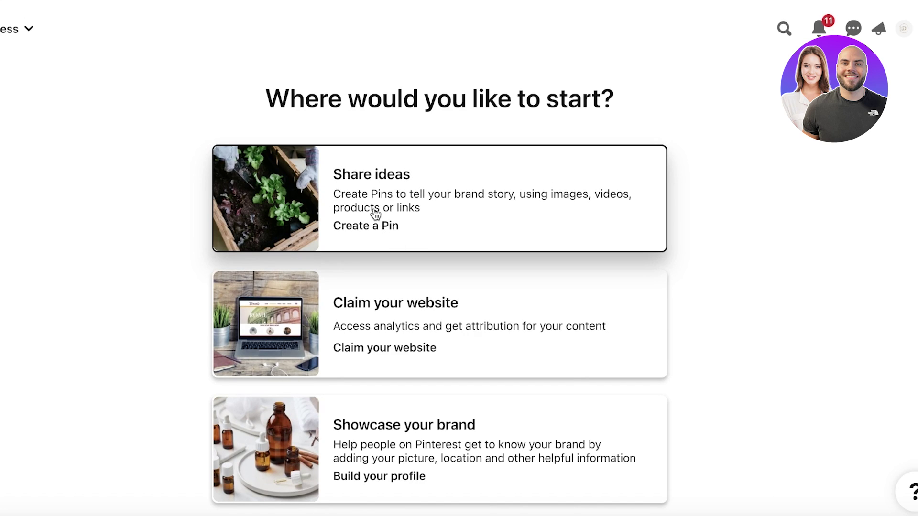
Examine the performance overview and resources in the Business Hub
scroll(674, 231, "down", 2)
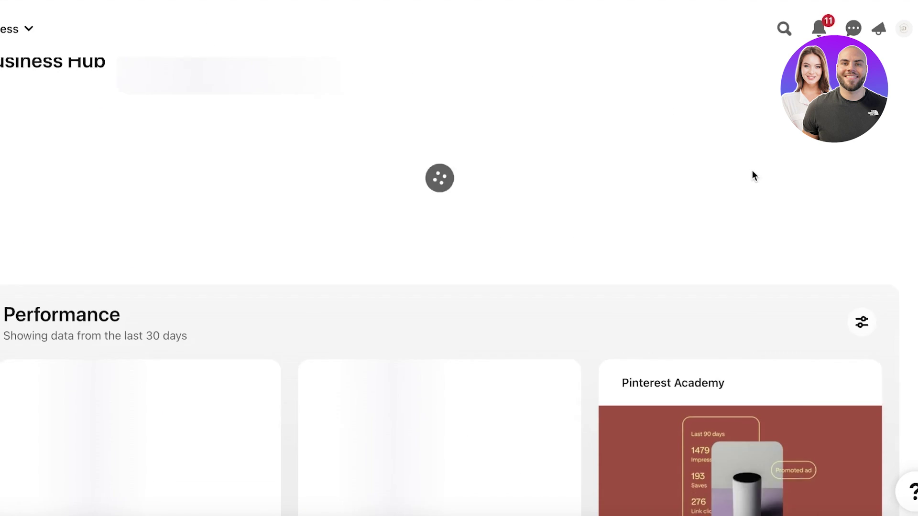
scroll(750, 176, "down", 5)
scroll(158, 65, "up", 5)
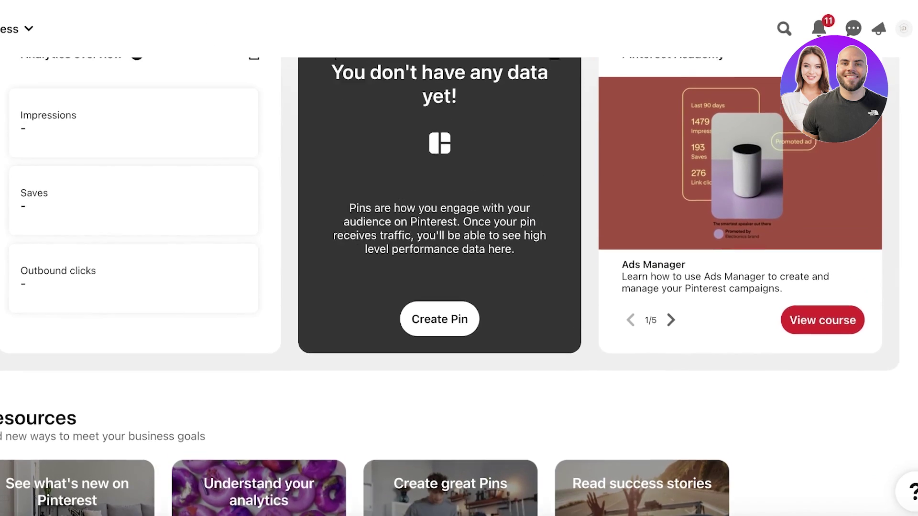
Look over the resource cards in the Business Hub and reload the Pinterest business page
scroll(196, 116, "down", 10)
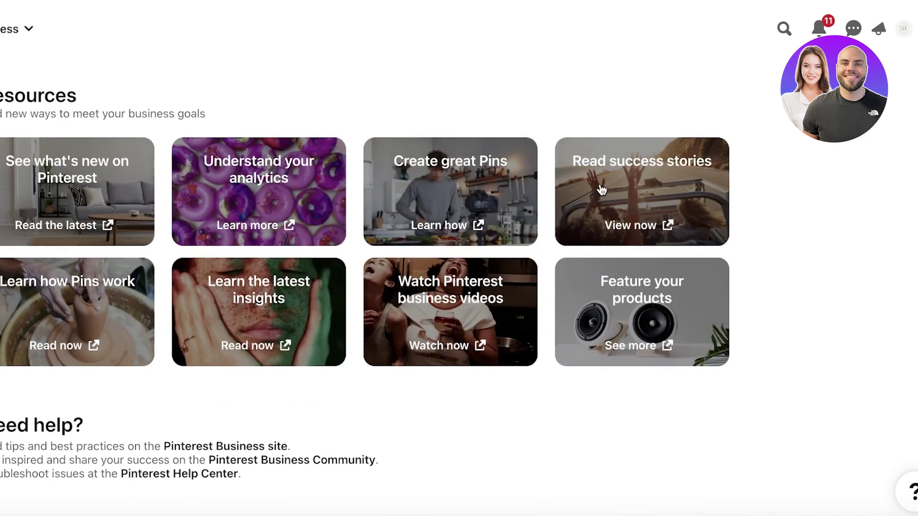
scroll(372, 204, "up", 8)
left_click(463, 409)
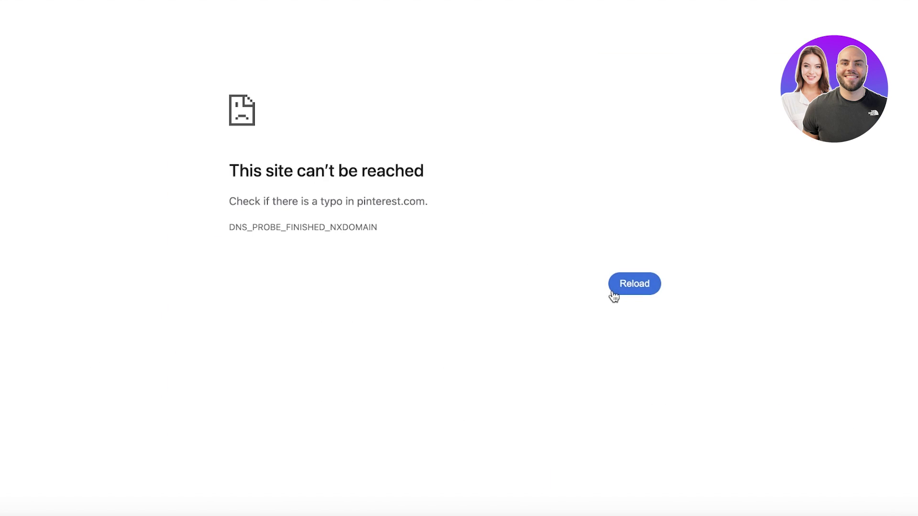
left_click(650, 287)
key("super+l")
type("pin")
key("Return")
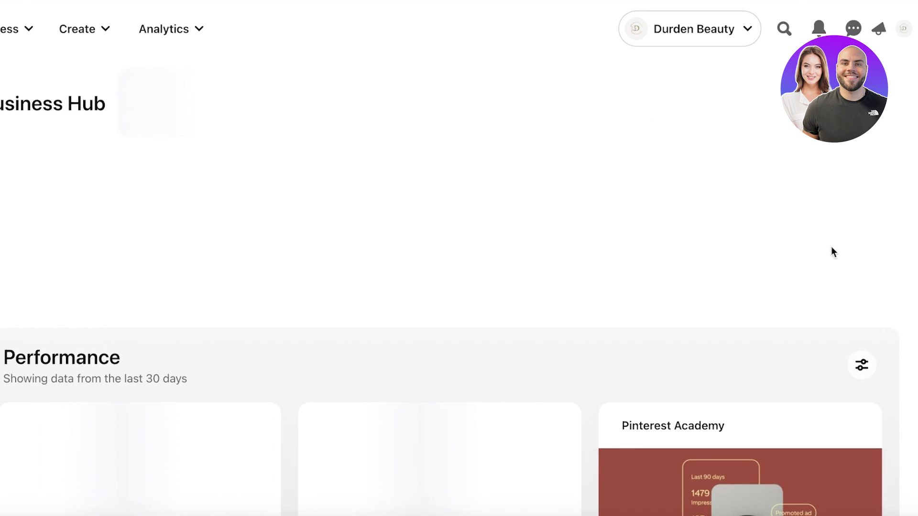
Go to add an ad account for the Durden Beauty business and dismiss the introduction to ad accounts
scroll(511, 90, "down", 6)
left_click(692, 39)
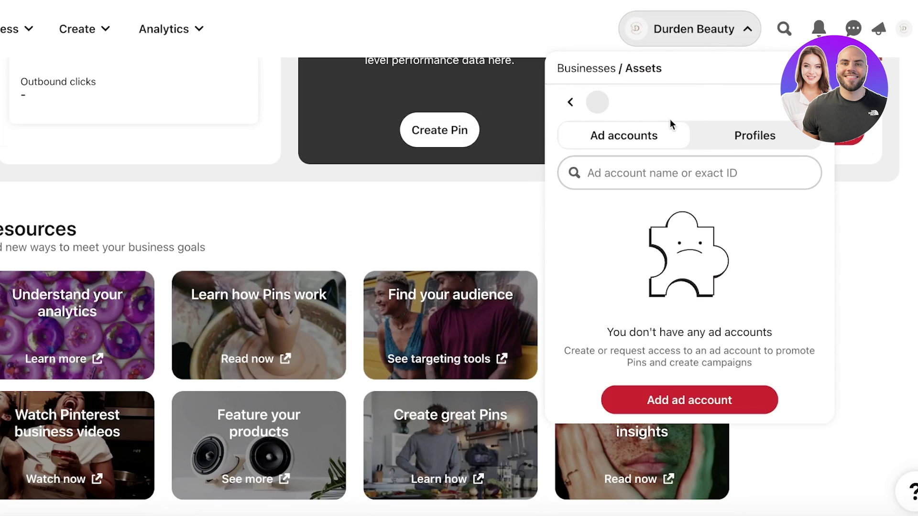
left_click(661, 403)
left_click(463, 143)
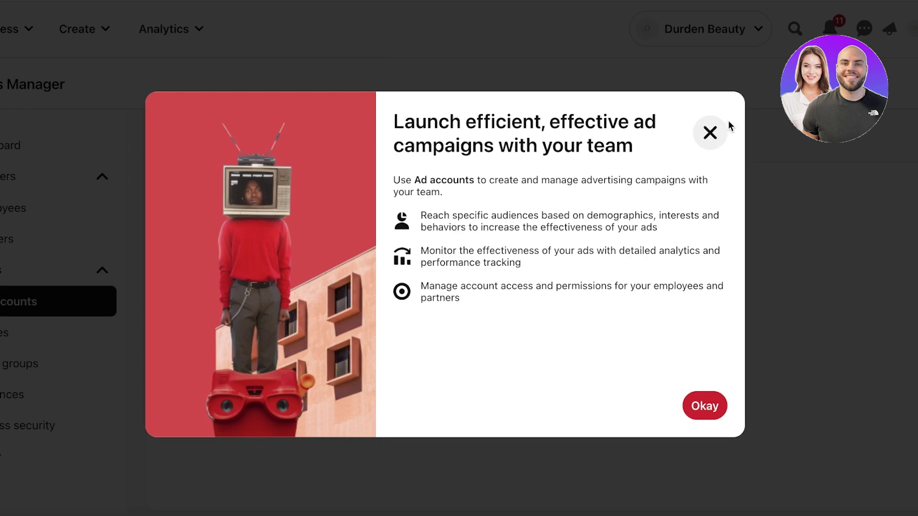
left_click(725, 134)
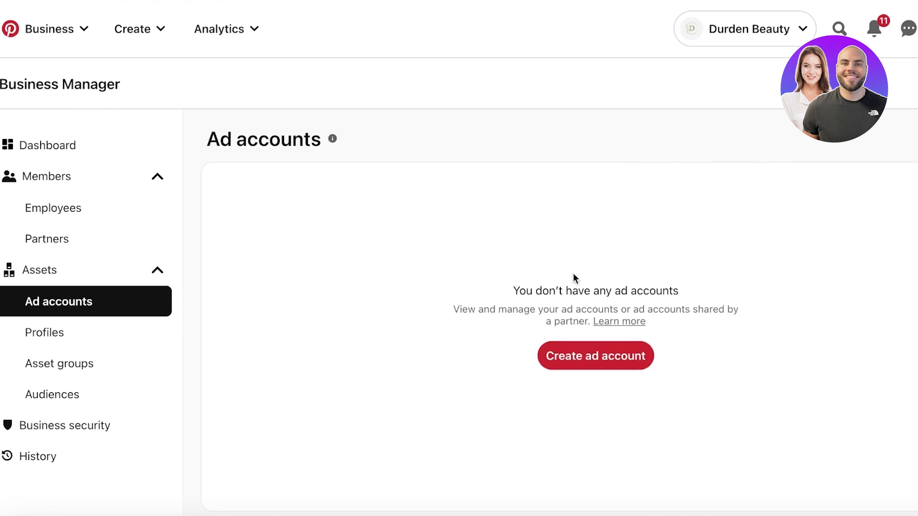
Start a new organic Pin and upload the pexels JPG ending in 2661256 from Downloads as its image
left_click(134, 43)
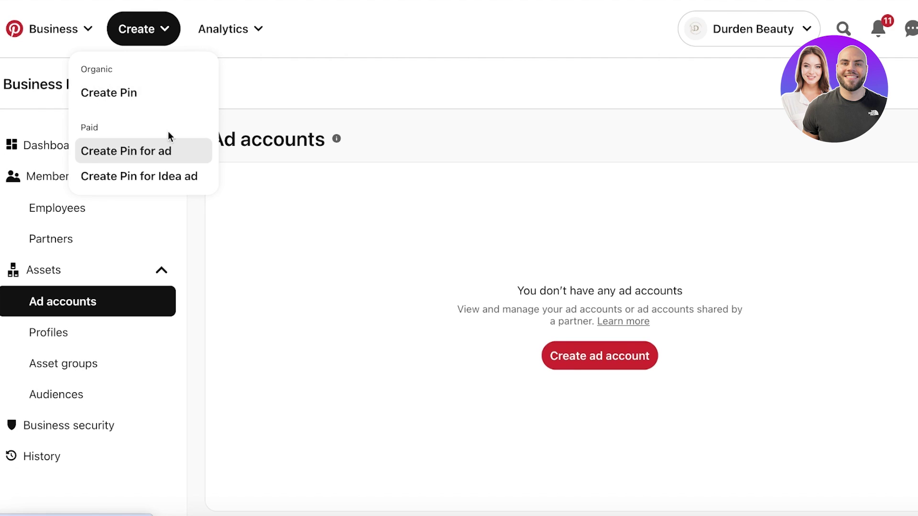
left_click(143, 93)
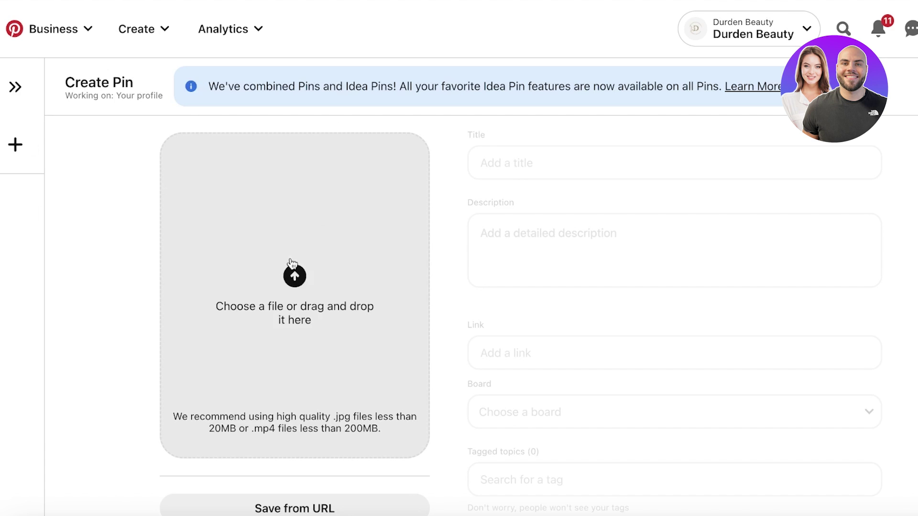
left_click(294, 274)
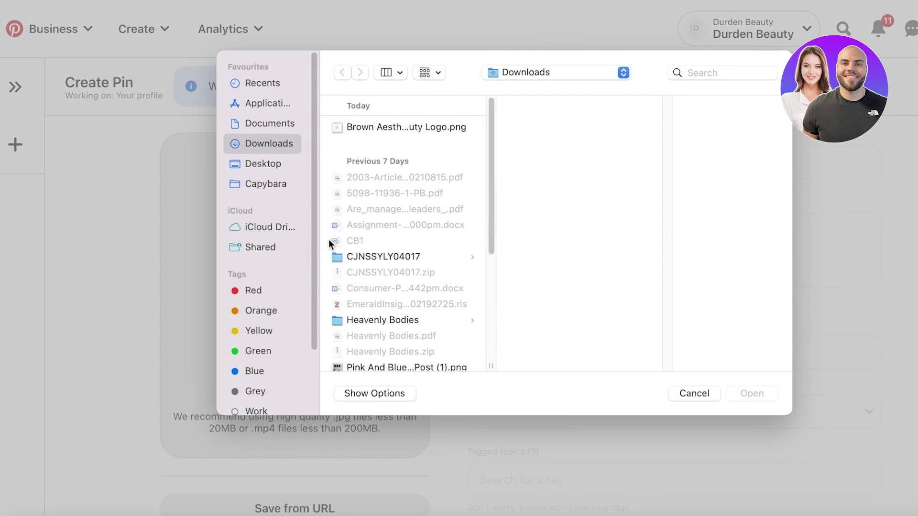
left_click(271, 248)
left_click(287, 143)
scroll(372, 266, "down", 3)
scroll(372, 265, "down", 3)
left_click(373, 325)
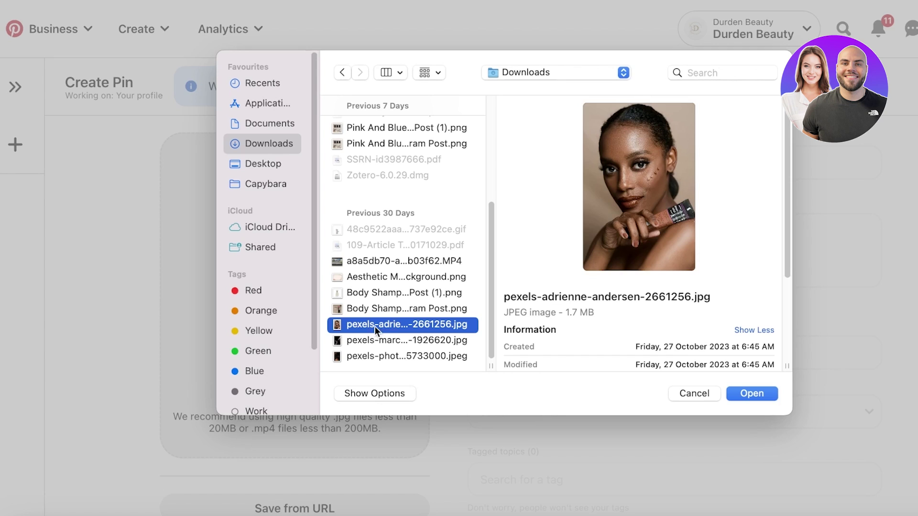
left_click(771, 394)
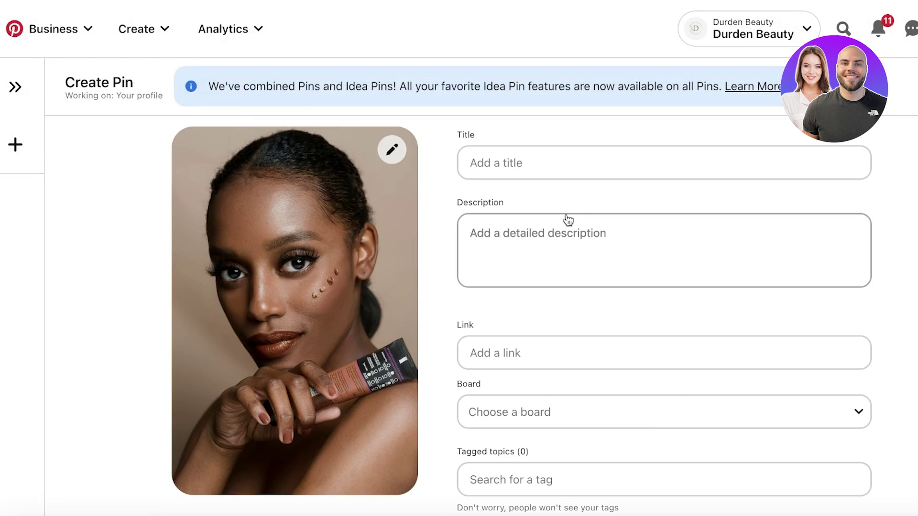
Title the Pin "The Most Smeamless Blendable Foundation, rare beauty, color range, color theory"
left_click(541, 154)
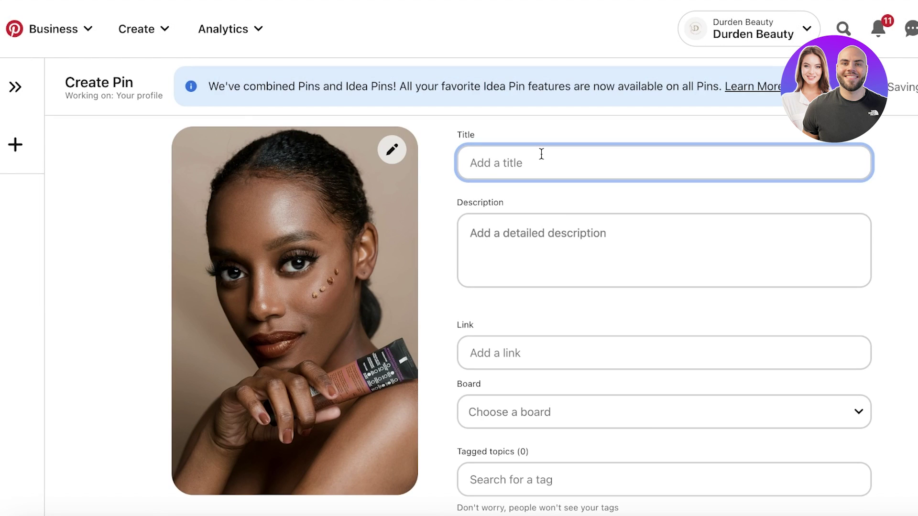
type("The Most s")
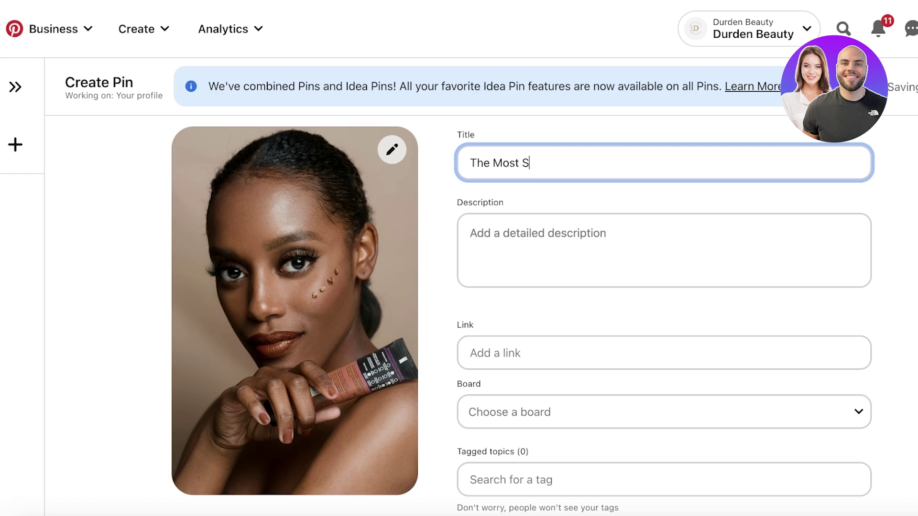
type("meamless Blendable Foundation")
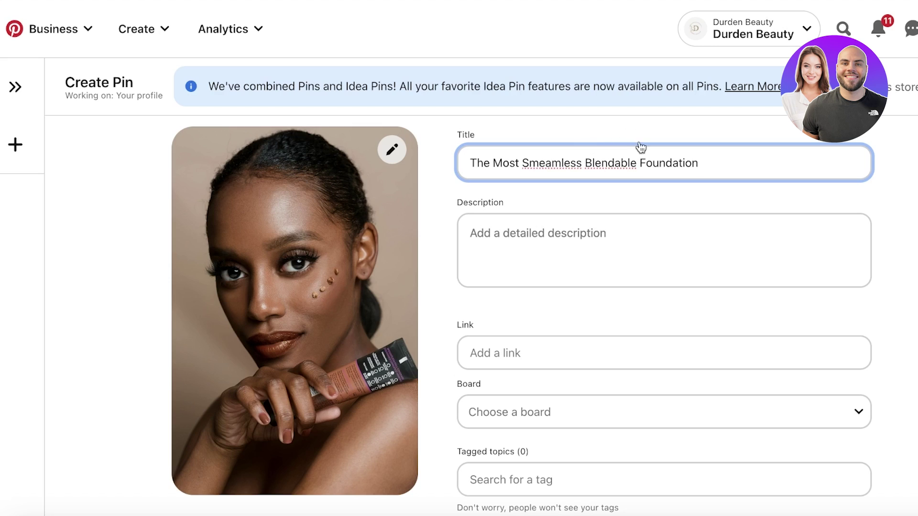
type(",")
type("ji")
type("rare bea")
type("uty,")
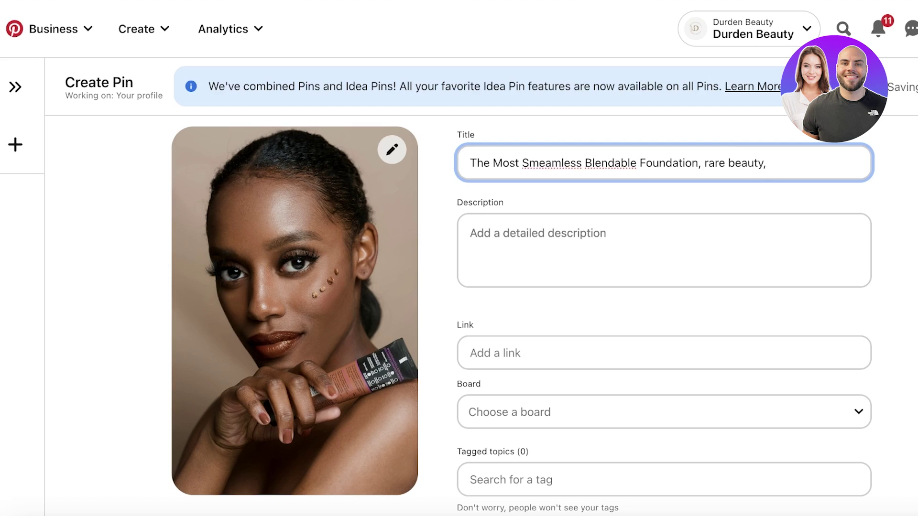
type(" fcolor range, color theory")
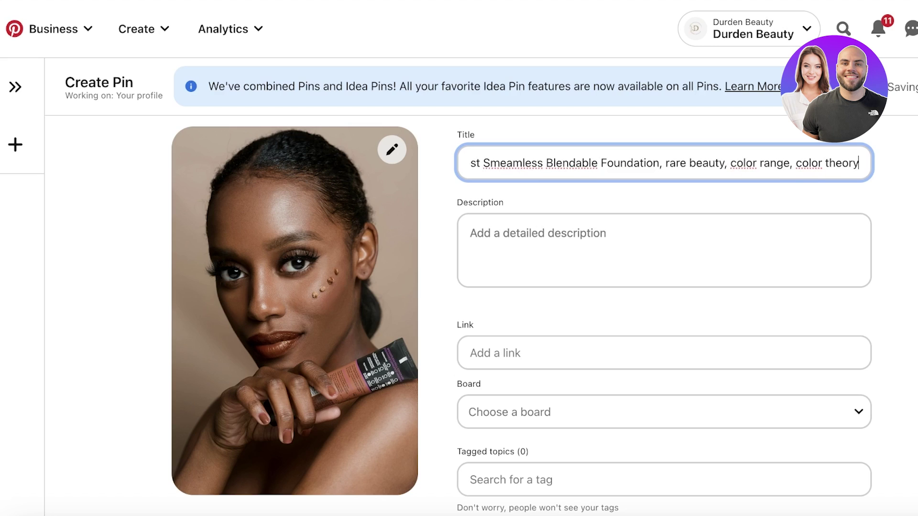
left_click(643, 301)
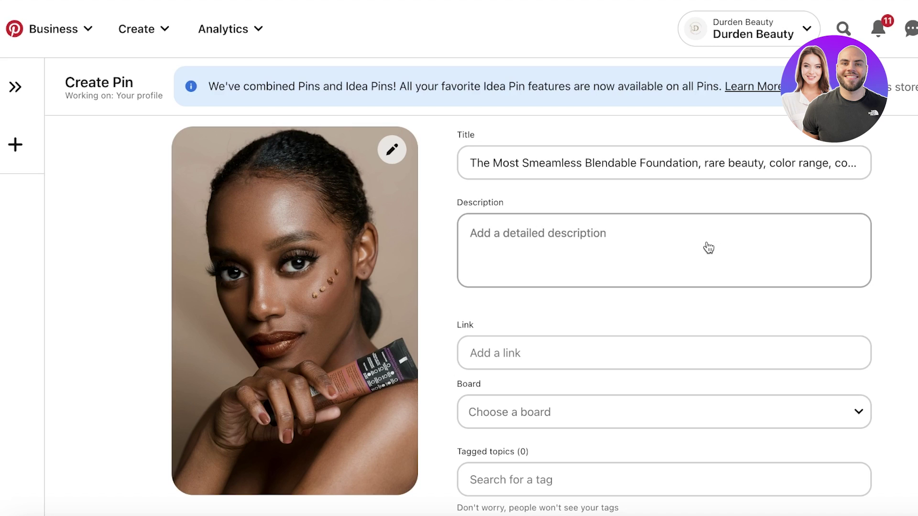
Copy the online store address of the Dresses Fashion Evening Dresses product from Shopify and paste it as the Pin's link
left_click(667, 279)
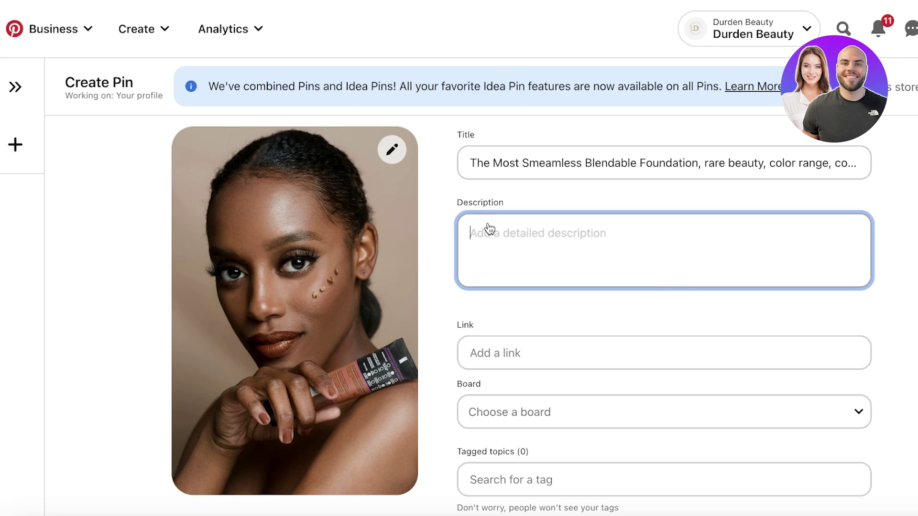
scroll(481, 279, "down", 2)
left_click(477, 276)
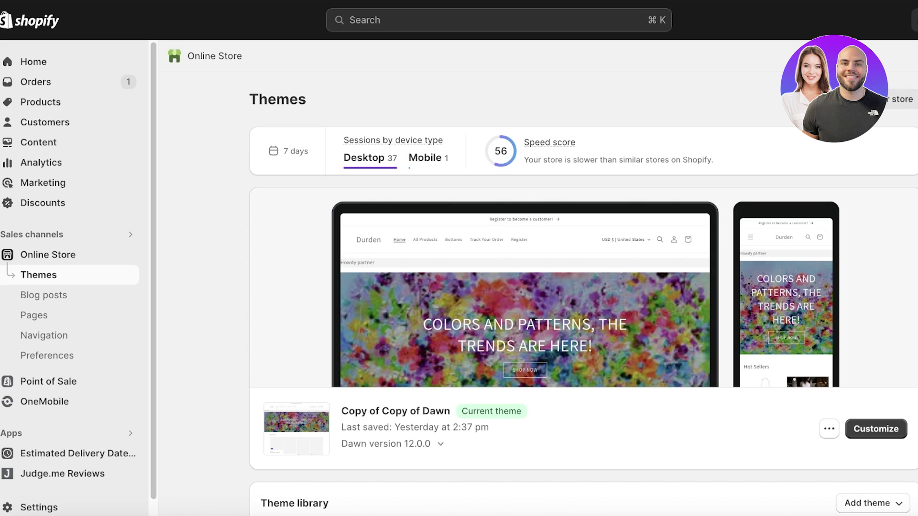
left_click(84, 104)
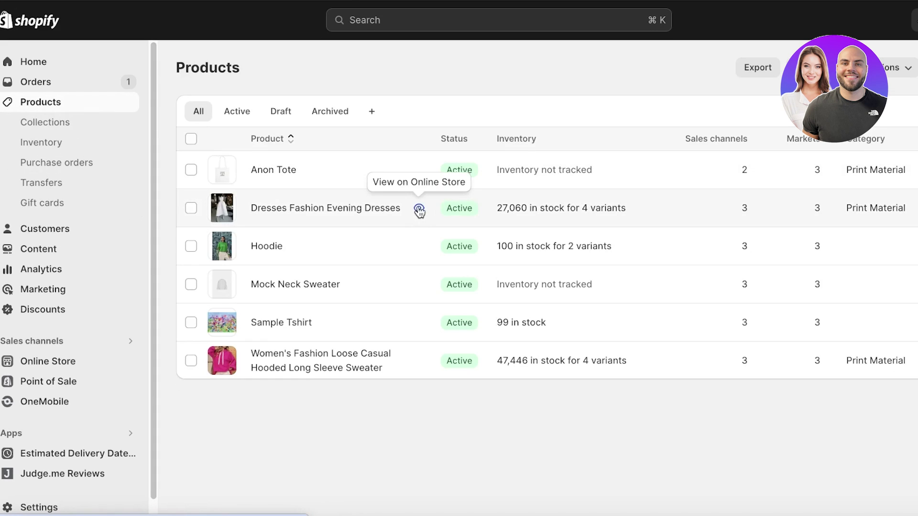
left_click(418, 208)
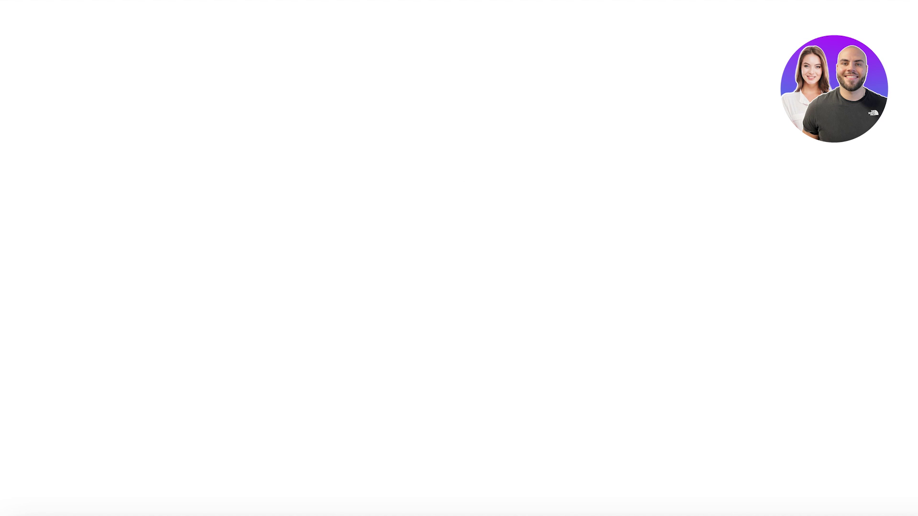
right_click(671, 1)
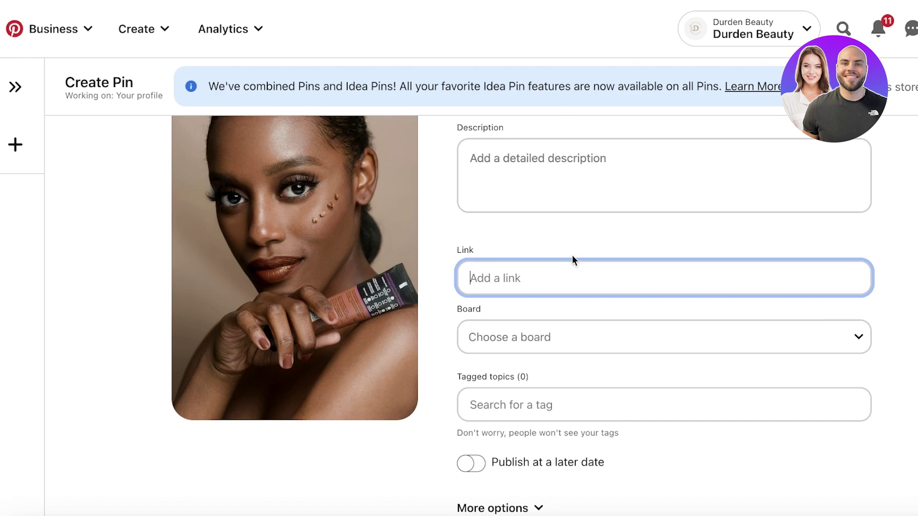
right_click(551, 286)
left_click(598, 388)
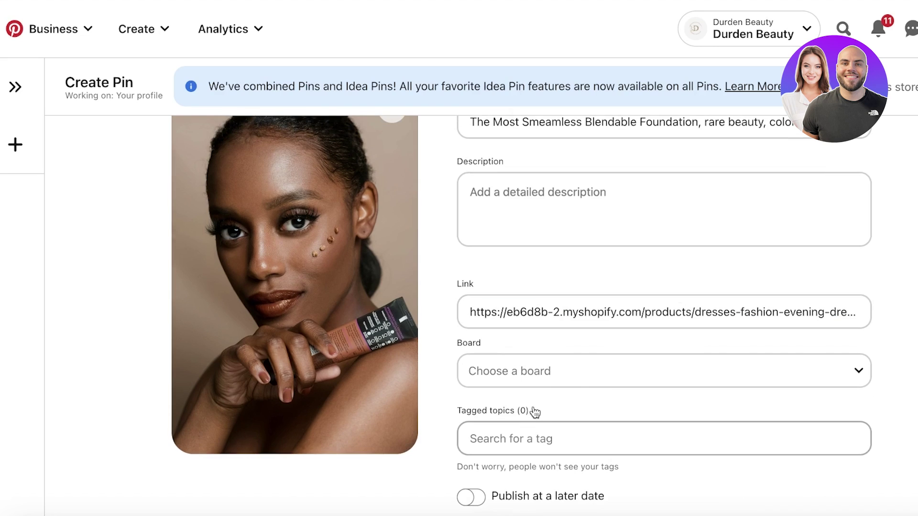
Examine the Pin's board choices, tagged topics field and additional options
left_click(520, 386)
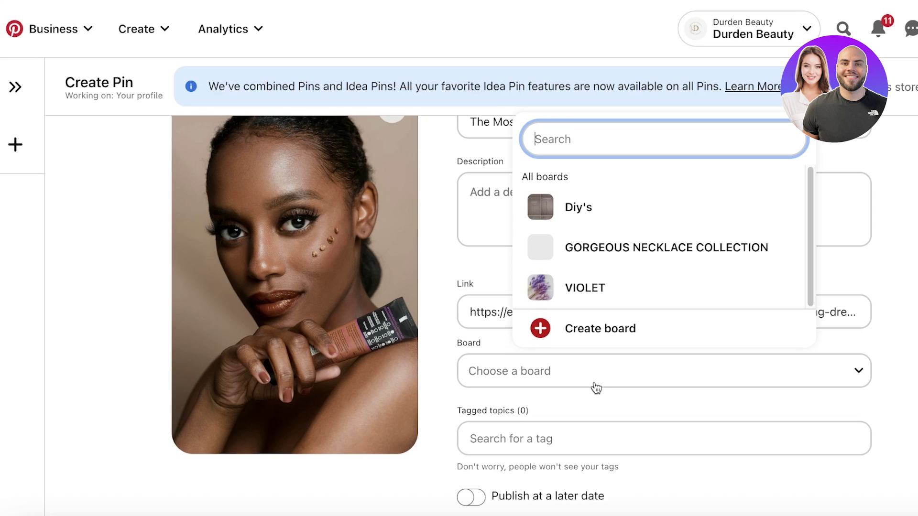
scroll(617, 416, "down", 1)
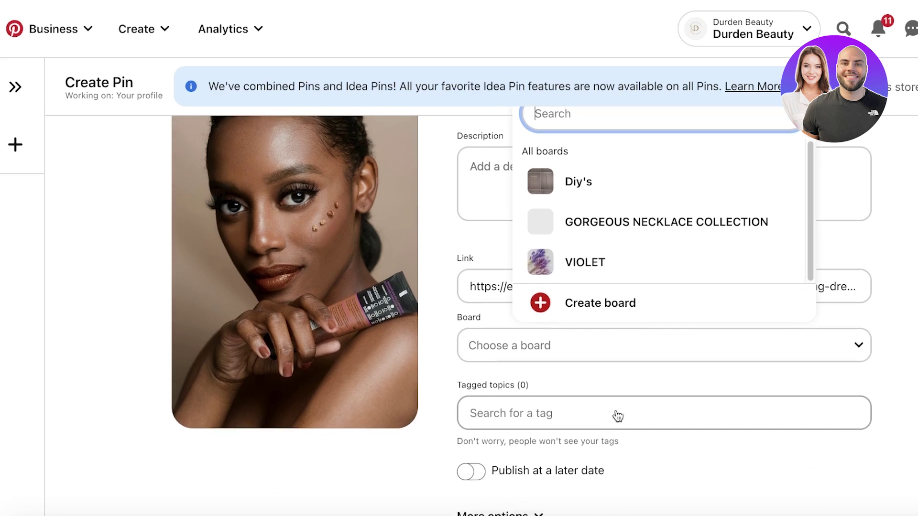
left_click(629, 408)
left_click(658, 418)
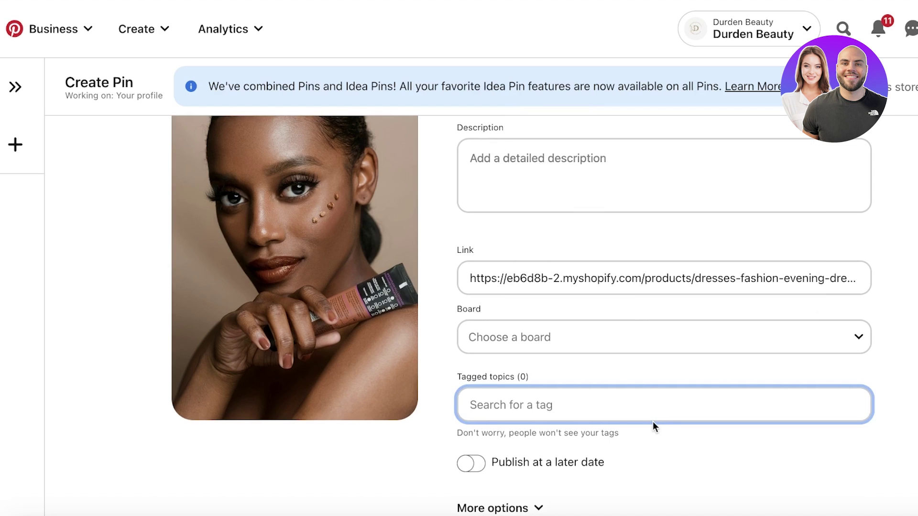
left_click(665, 448)
left_click(514, 508)
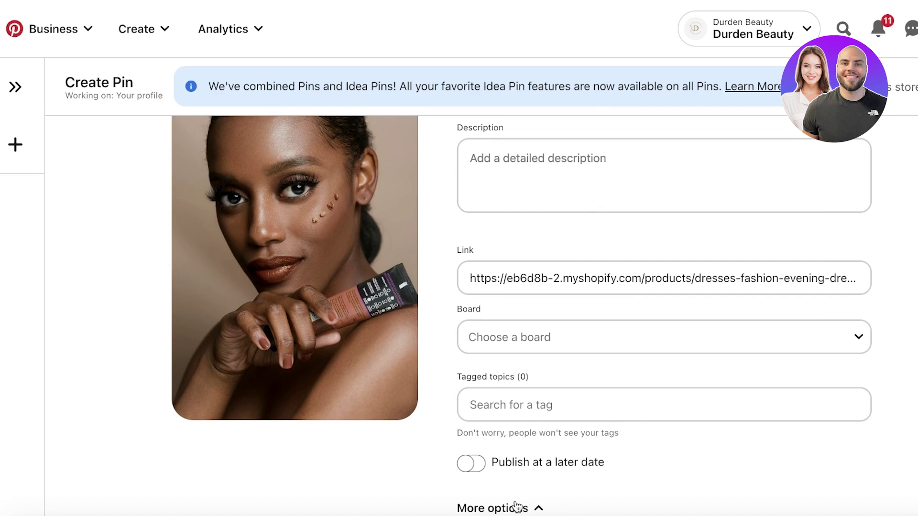
scroll(637, 355, "down", 2)
Leave the Pin draft and go to the home feed
scroll(640, 361, "up", 4)
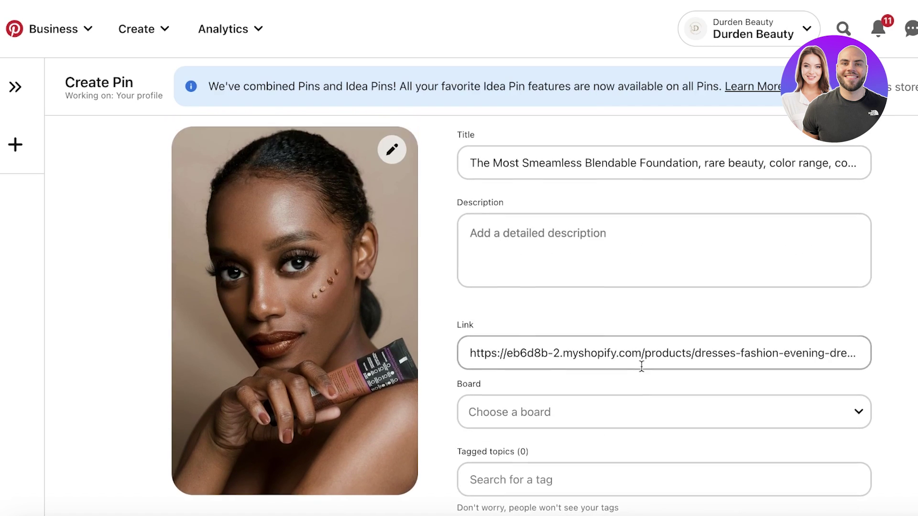
left_click(32, 41)
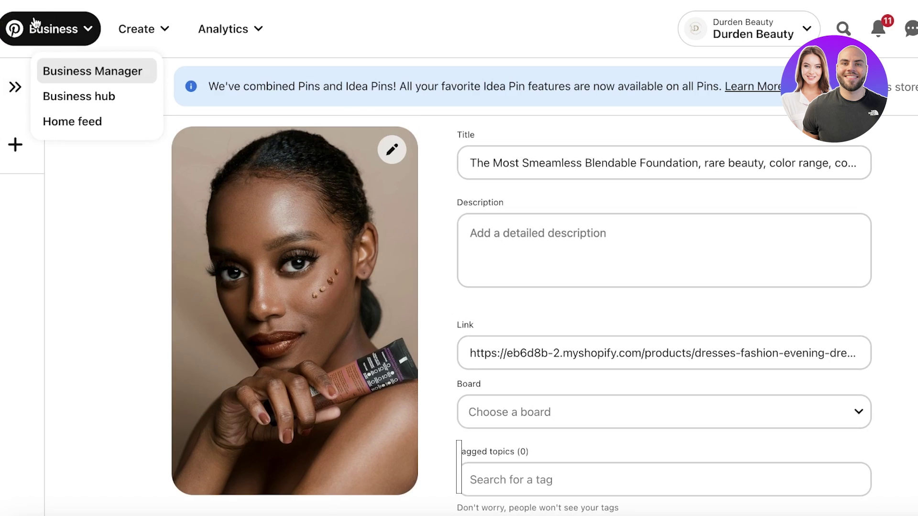
left_click(81, 123)
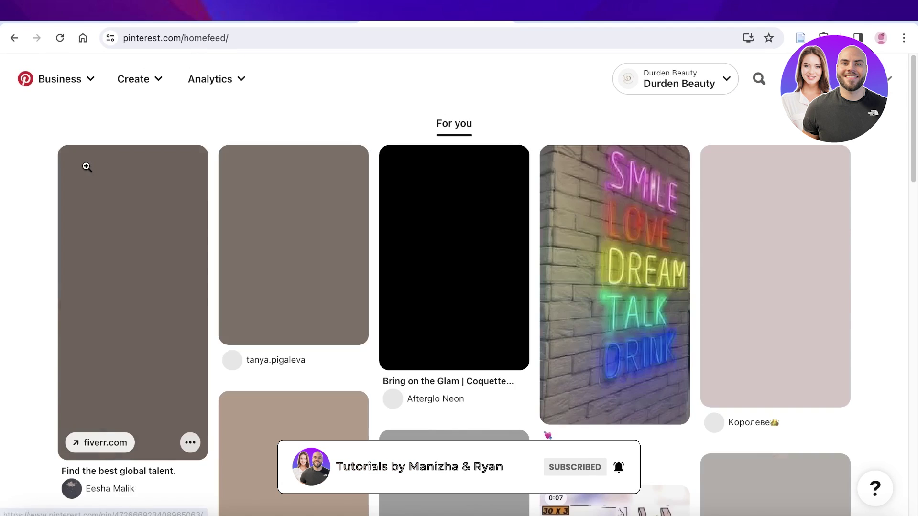